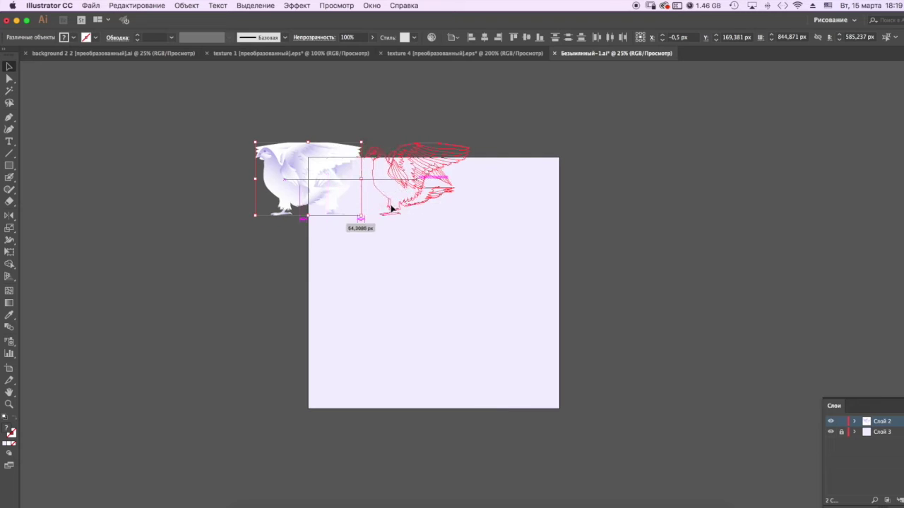
Select both facing doves and enlarge the pair proportionally to about 2021 px wide, over the artboard's upper edge
{"action": "left_click", "coordinate": [426, 240]}
{"action": "left_click_drag", "start_coordinate": [244, 123], "coordinate": [449, 246]}
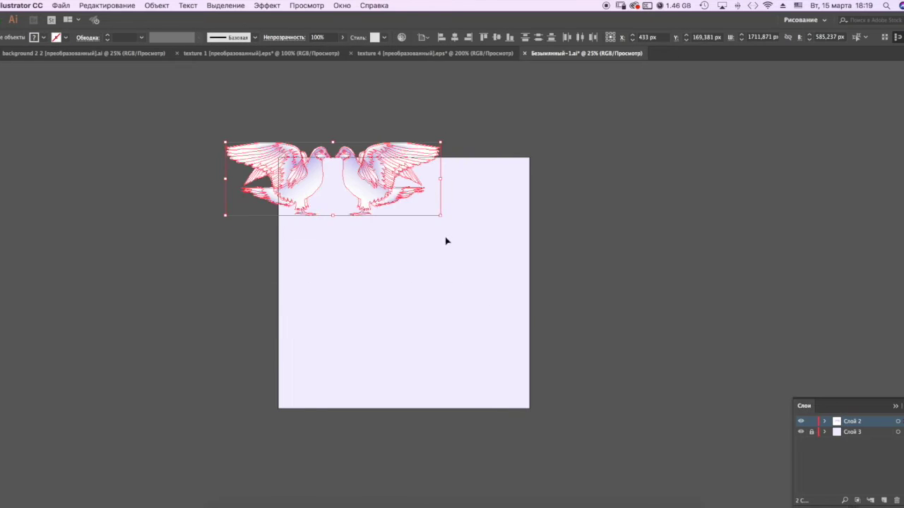
{"action": "left_click_drag", "start_coordinate": [439, 212], "coordinate": [480, 244]}
{"action": "left_click", "coordinate": [487, 299]}
Copy the pair of doves with a move offset of 2001 px horizontally and 0 px vertically
{"action": "left_click_drag", "start_coordinate": [243, 131], "coordinate": [520, 262]}
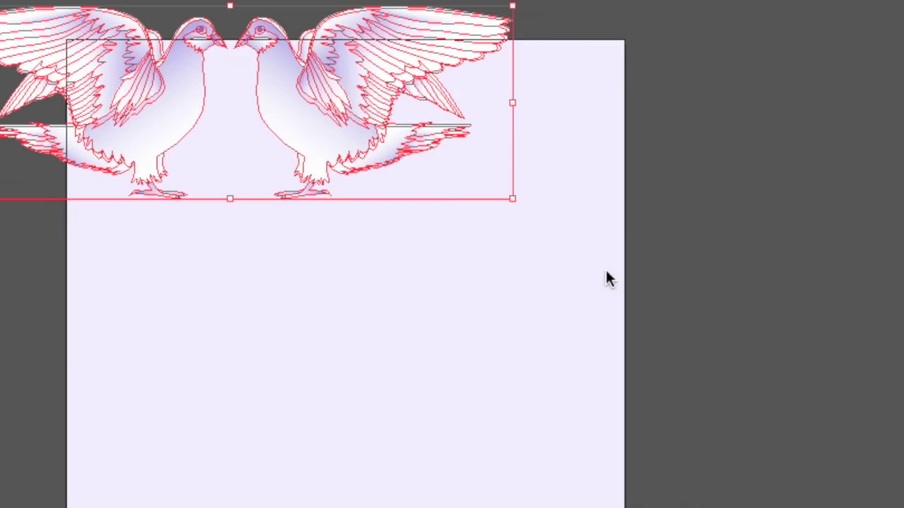
{"action": "key", "text": "Return"}
{"action": "type", "text": "20"}
{"action": "key", "text": "Tab"}
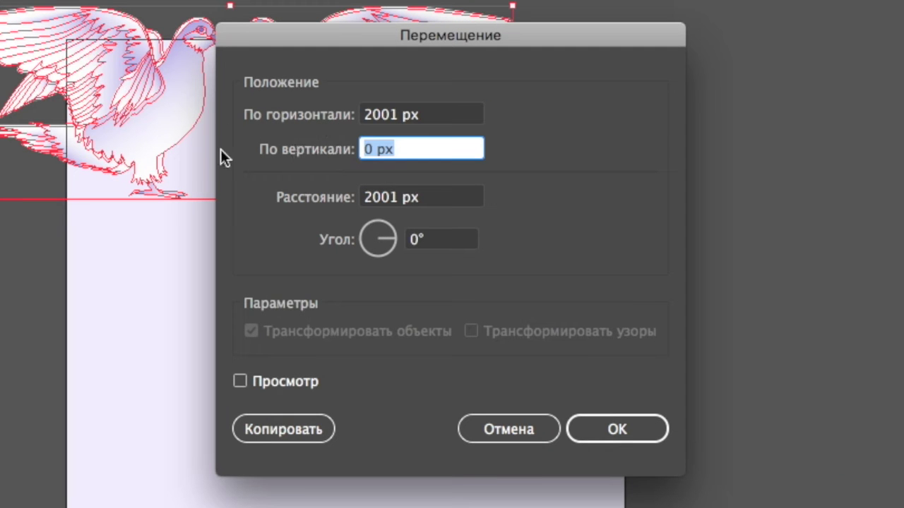
{"action": "type", "text": "0"}
{"action": "key", "text": "Tab"}
{"action": "left_click", "coordinate": [270, 431]}
{"action": "left_click", "coordinate": [383, 339]}
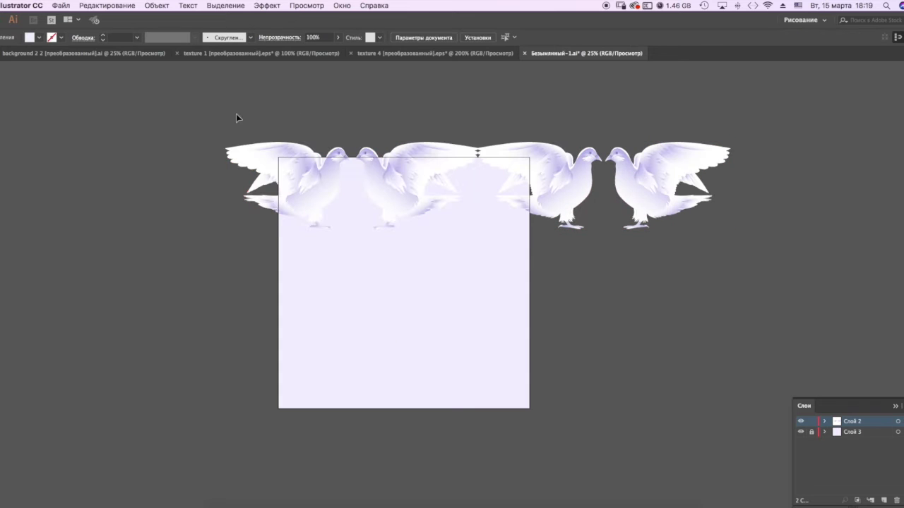
Copy the whole top row of doves with a move offset of 0 px horizontally and 2001 px vertically
{"action": "left_click_drag", "start_coordinate": [196, 117], "coordinate": [844, 310]}
{"action": "key", "text": "Return"}
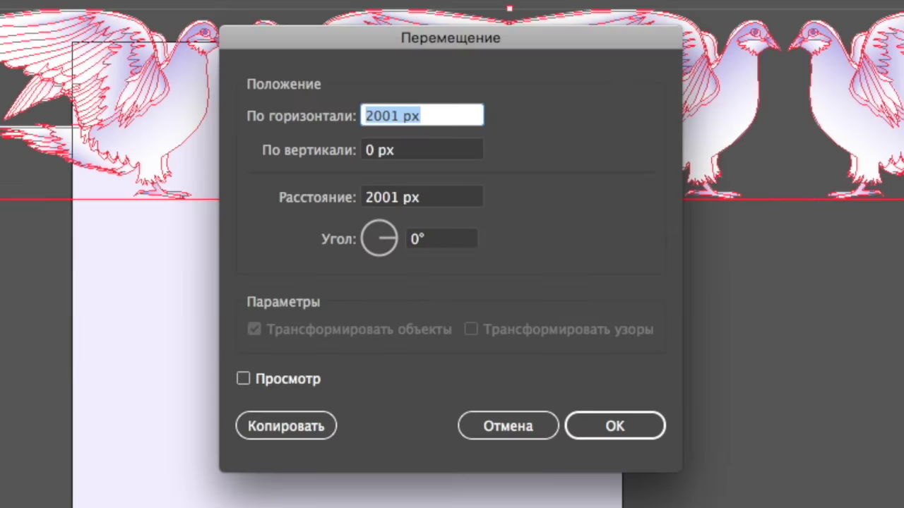
{"action": "type", "text": "0"}
{"action": "key", "text": "Tab"}
{"action": "type", "text": "2001"}
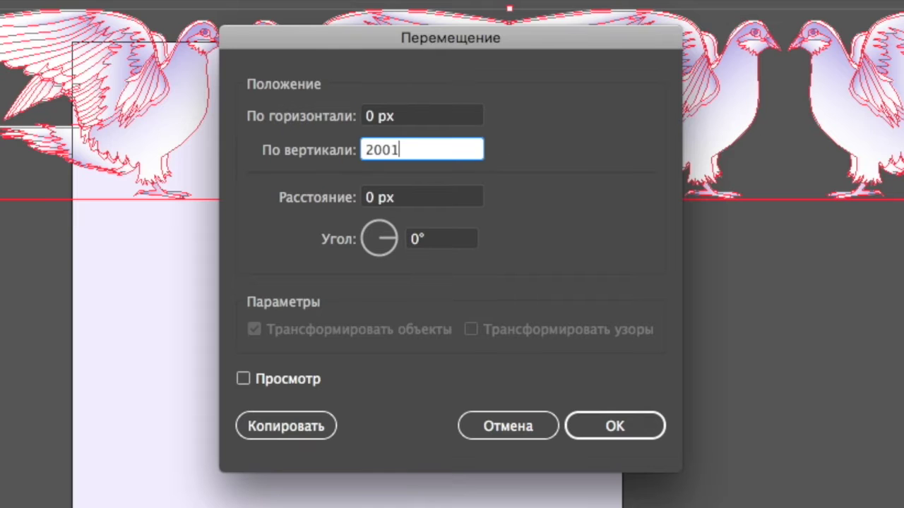
{"action": "left_click", "coordinate": [285, 426]}
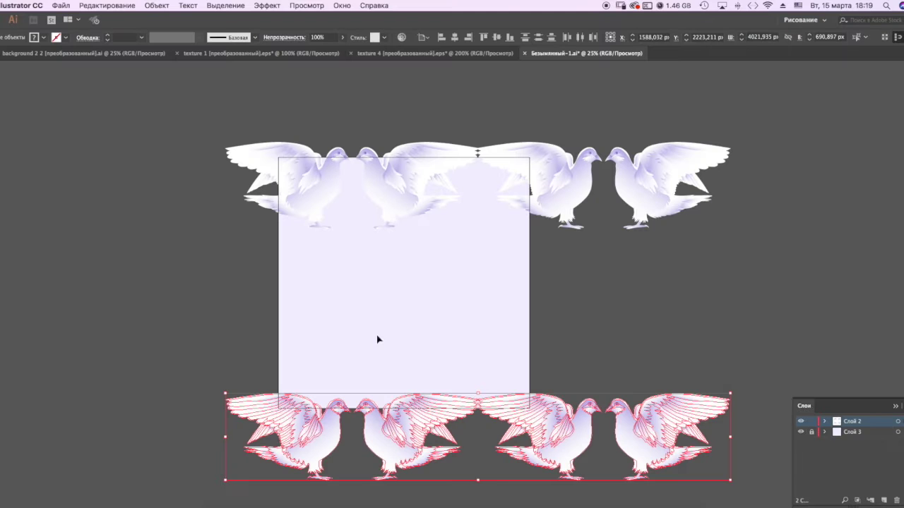
{"action": "left_click", "coordinate": [672, 335]}
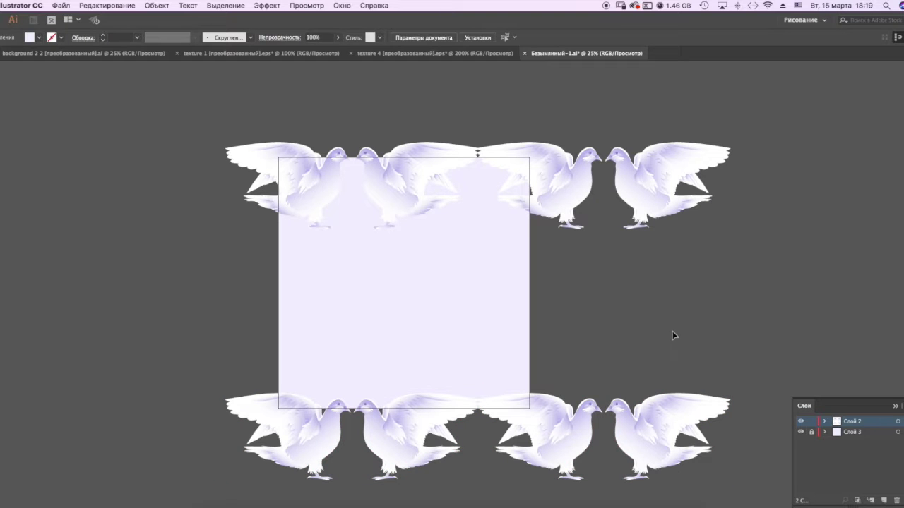
Duplicate the upper-left dove pair and place it below the top row, staggered, centred at about X 1588, Y 914 px
{"action": "left_click_drag", "start_coordinate": [204, 115], "coordinate": [456, 284]}
{"action": "key", "text": "super+c"}
{"action": "key", "text": "super+v"}
{"action": "left_click_drag", "start_coordinate": [478, 285], "coordinate": [529, 260]}
Copy the staggered middle pair with a move offset of -2001 px horizontally and 0 px vertically
{"action": "key", "text": "Return"}
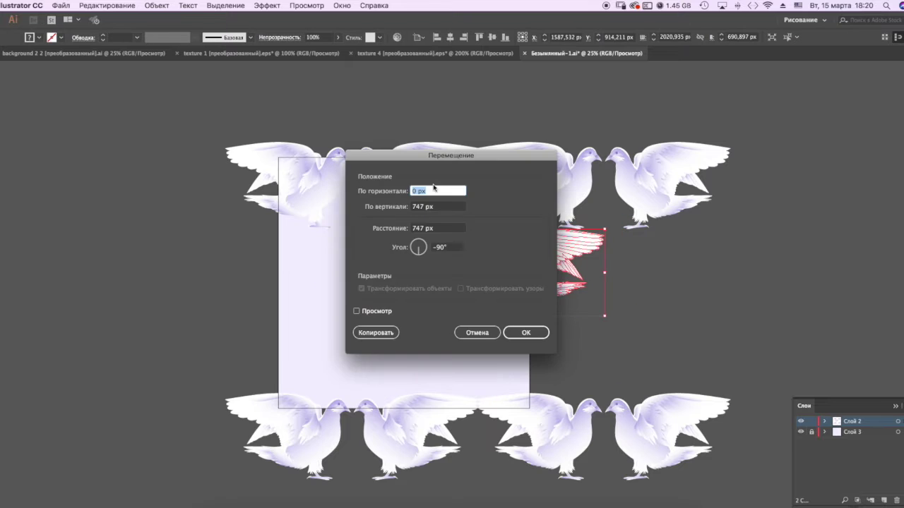
{"action": "type", "text": "-"}
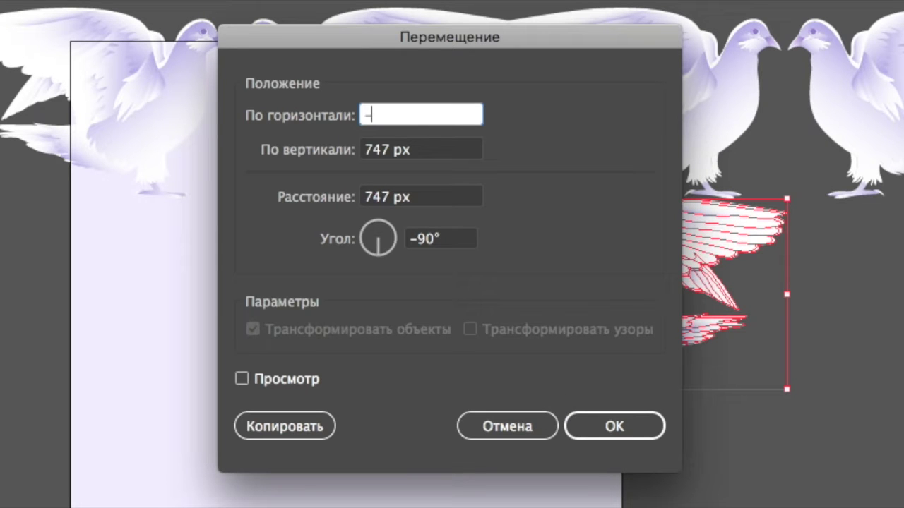
{"action": "key", "text": "Tab"}
{"action": "type", "text": "0"}
{"action": "key", "text": "Tab"}
{"action": "type", "text": "0"}
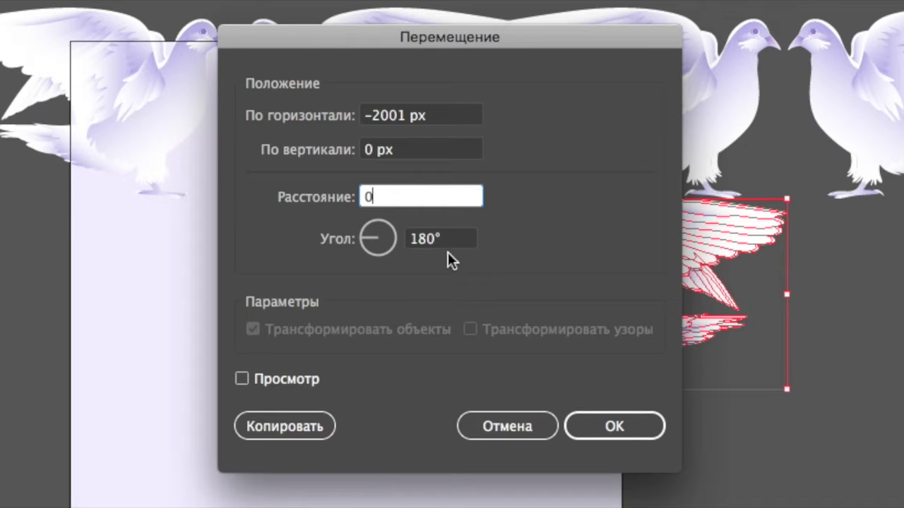
{"action": "key", "text": "Tab"}
{"action": "type", "text": "0"}
{"action": "left_click", "coordinate": [321, 425]}
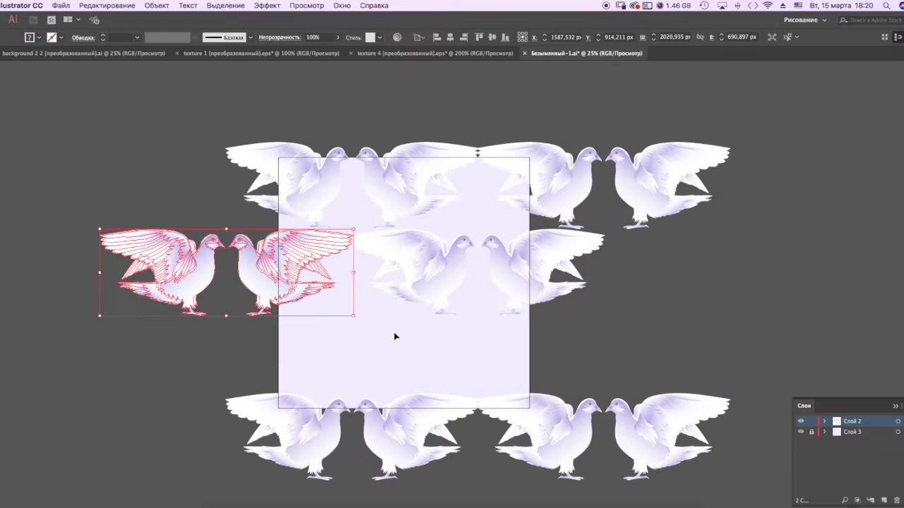
{"action": "left_click", "coordinate": [619, 327]}
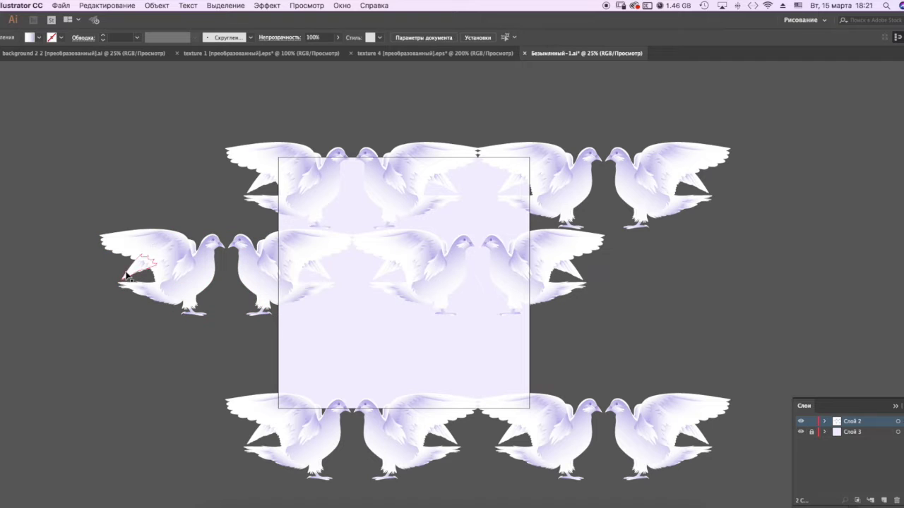
Add another dove pair between the middle and bottom rows, aligned under the upper-left pair at about X 578, Y 1600 px
{"action": "left_click", "coordinate": [183, 281]}
{"action": "key", "text": "super+d"}
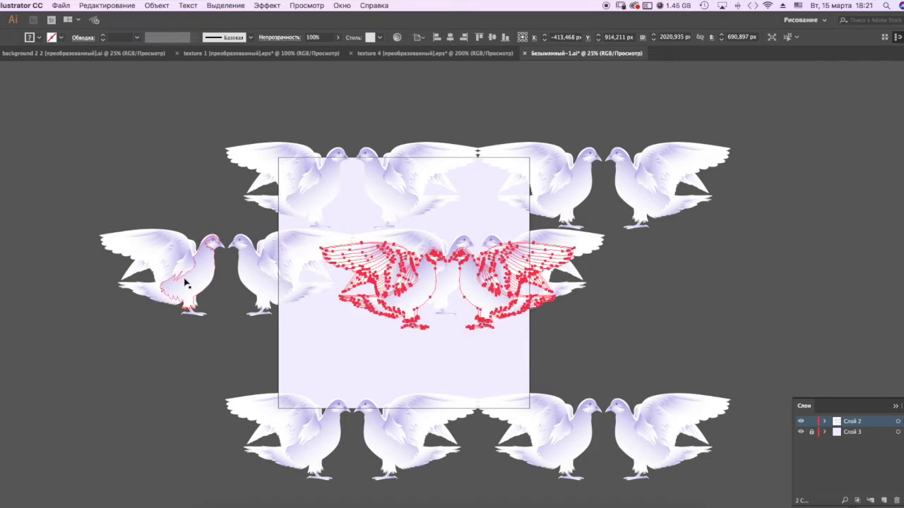
{"action": "left_click_drag", "start_coordinate": [404, 299], "coordinate": [315, 354]}
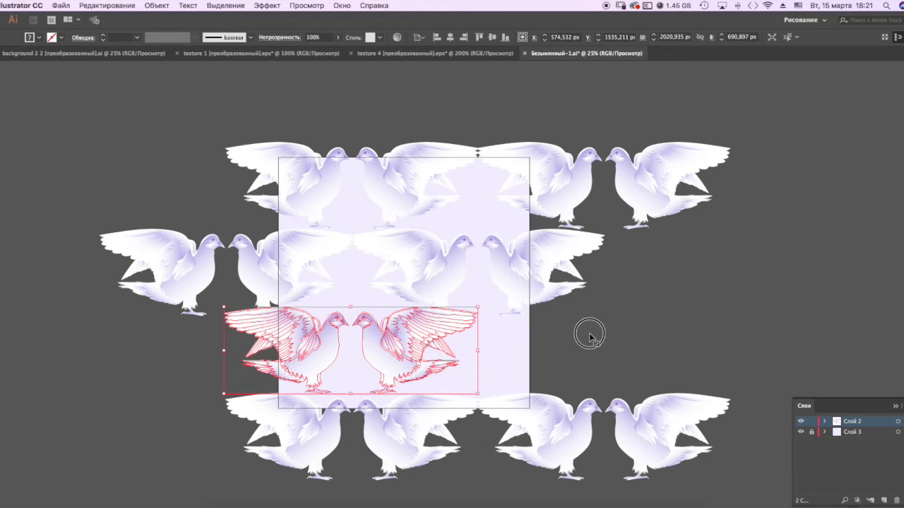
{"action": "left_click", "coordinate": [591, 337]}
{"action": "left_click_drag", "start_coordinate": [408, 353], "coordinate": [410, 361]}
{"action": "left_click", "coordinate": [691, 364]}
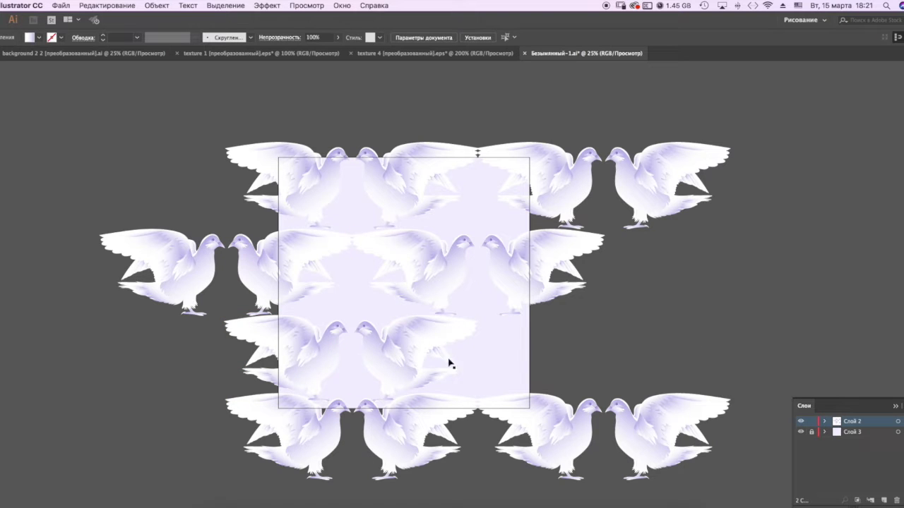
Copy the third-row dove pair with a move offset of 2001 px horizontally and 0 px vertically
{"action": "left_click", "coordinate": [454, 365]}
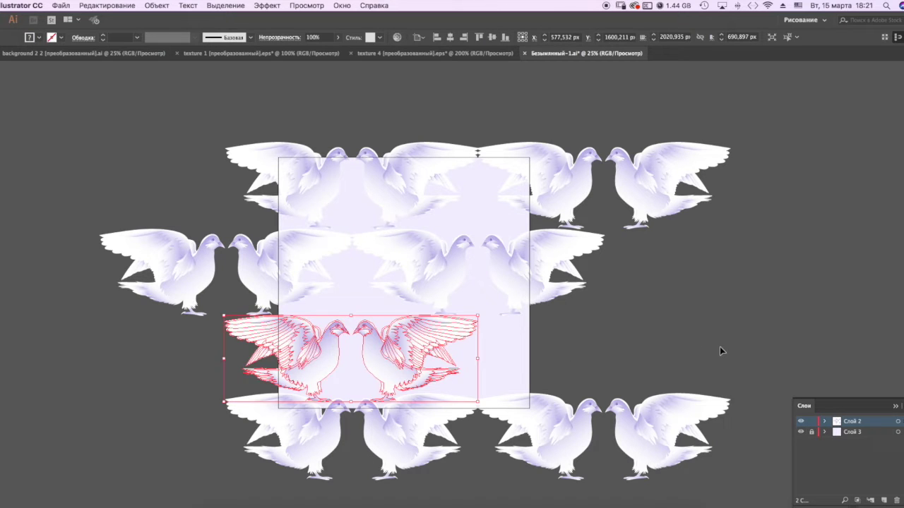
{"action": "key", "text": "Return"}
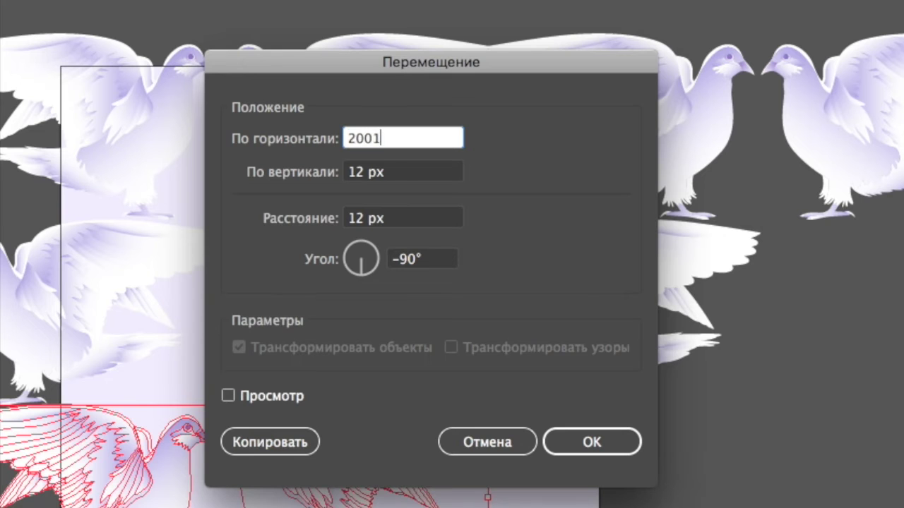
{"action": "key", "text": "Tab"}
{"action": "type", "text": "0"}
{"action": "left_click", "coordinate": [361, 217]}
{"action": "type", "text": "0"}
{"action": "left_click", "coordinate": [272, 434]}
{"action": "left_click", "coordinate": [763, 274]}
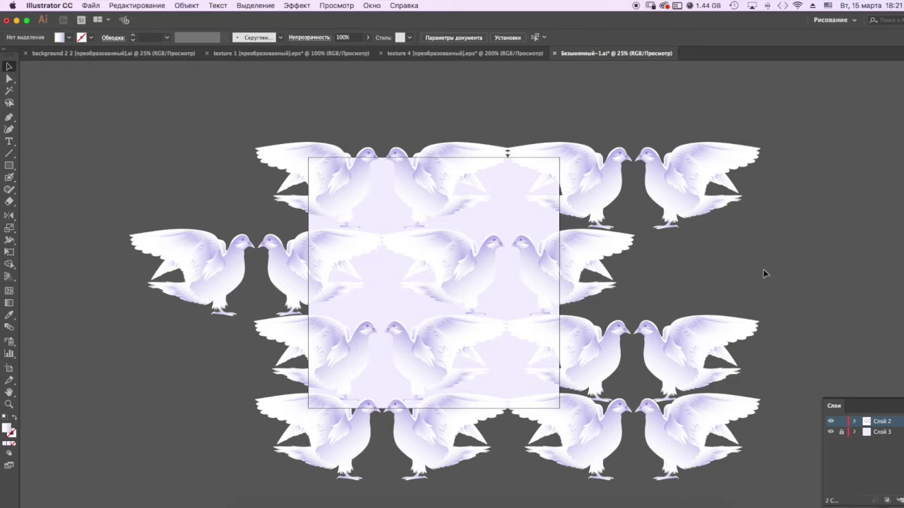
Create a 2001 × 2001 px rectangle covering the artboard on top of the doves
{"action": "left_click", "coordinate": [9, 165]}
{"action": "left_click", "coordinate": [317, 138]}
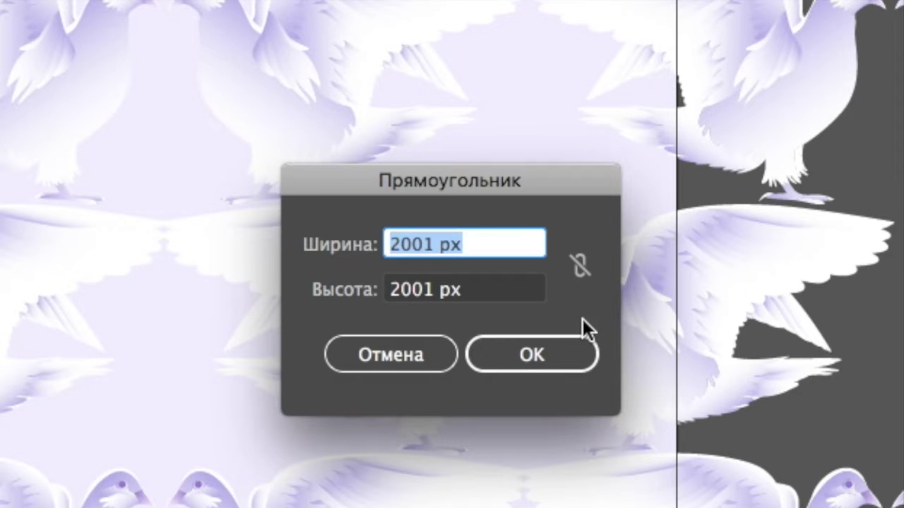
{"action": "left_click", "coordinate": [569, 349]}
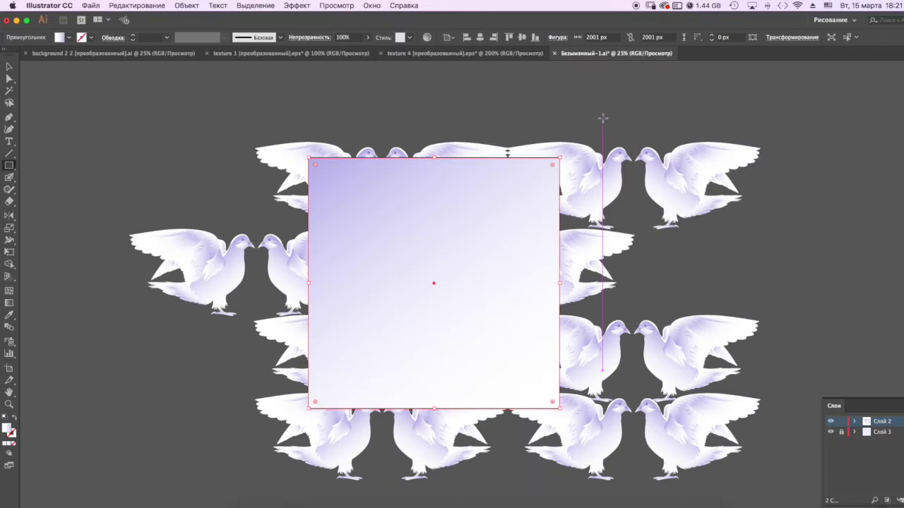
Select all doves together with the rectangle and trim them to the square using Pathfinder Crop
{"action": "key", "text": "super+a"}
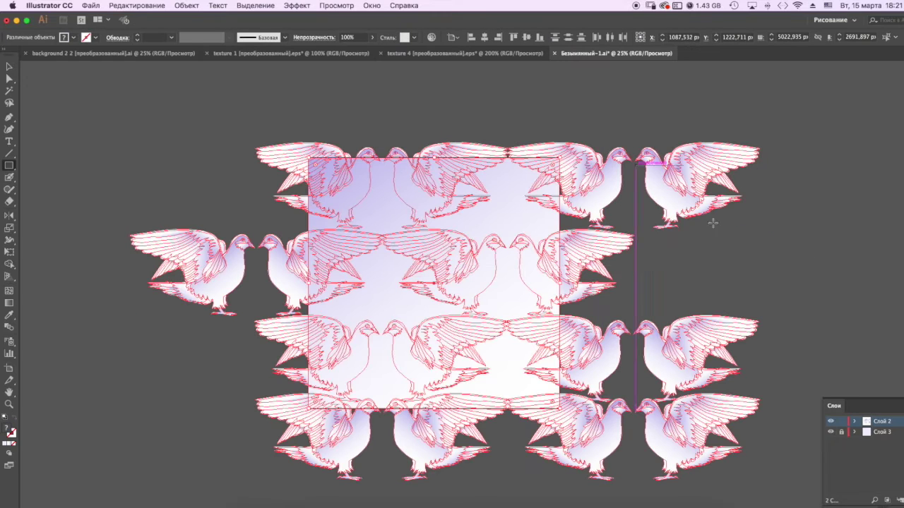
{"action": "key", "text": "super+shift+F9"}
{"action": "left_click", "coordinate": [893, 439]}
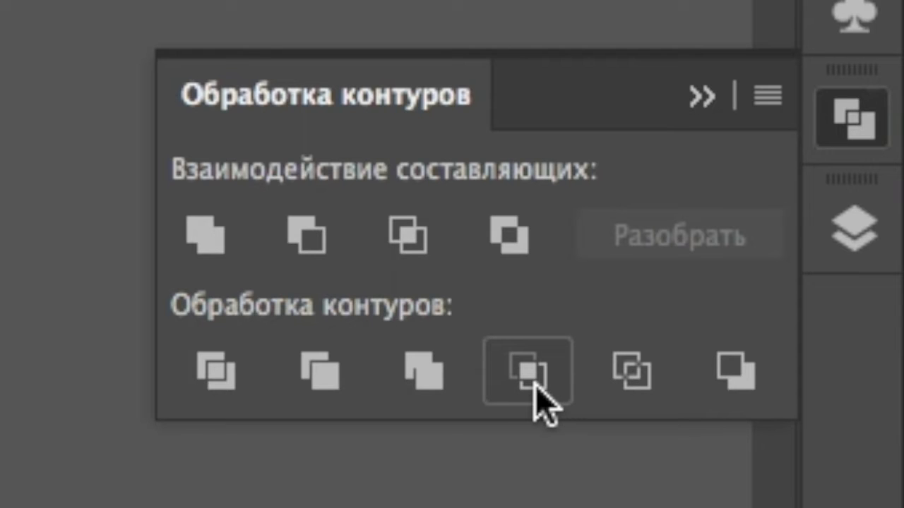
{"action": "left_click", "coordinate": [535, 385]}
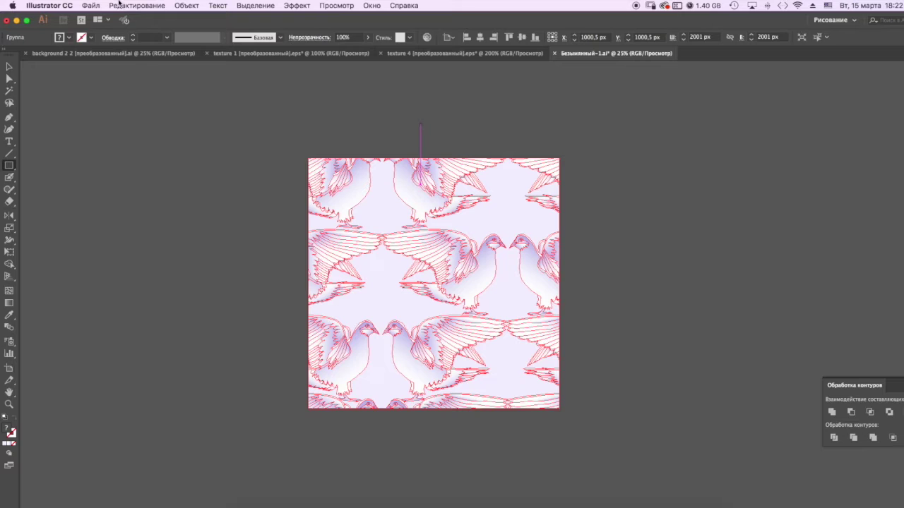
Run the path Clean Up command (Вычистить) to remove stray leftovers from the cropped artwork
{"action": "left_click", "coordinate": [197, 6]}
{"action": "mouse_move", "coordinate": [205, 209]}
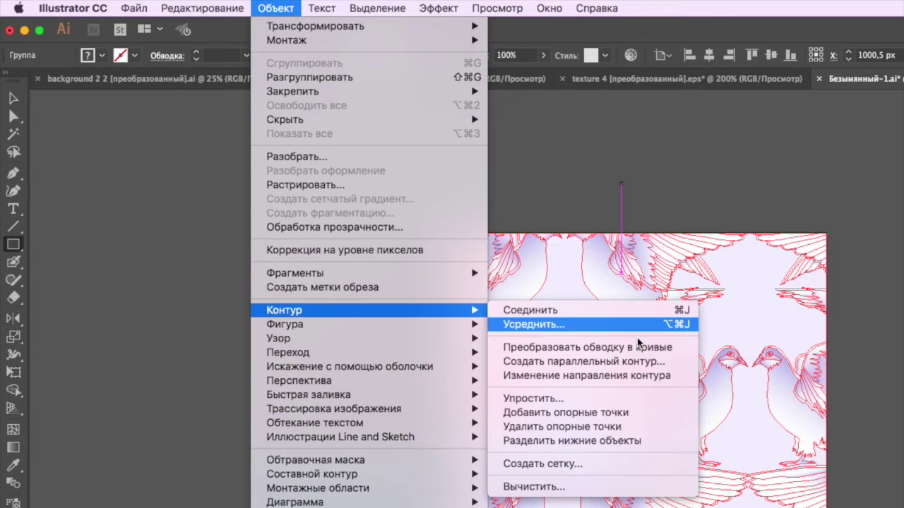
{"action": "left_click", "coordinate": [541, 487]}
{"action": "left_click", "coordinate": [739, 431]}
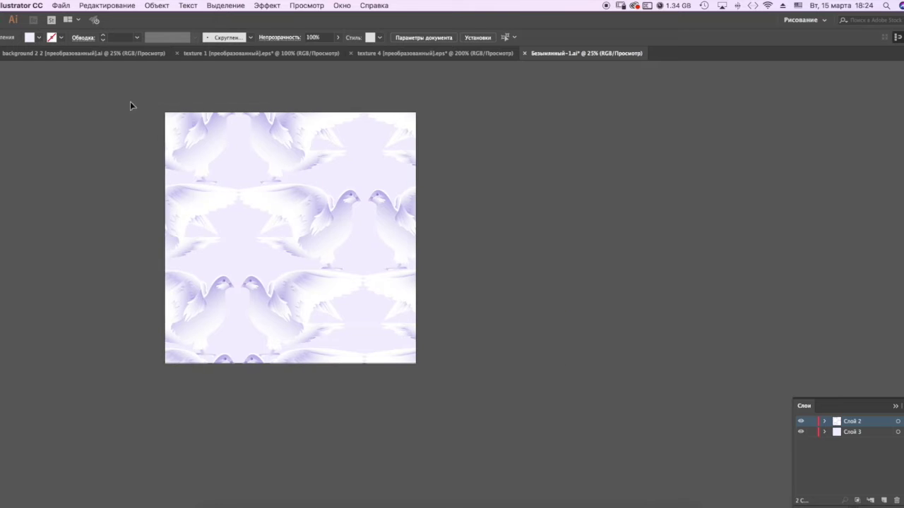
Select the whole tile with its background and copy it 2001 px horizontally and 0 px vertically
{"action": "key", "text": "super+a"}
{"action": "key", "text": "Return"}
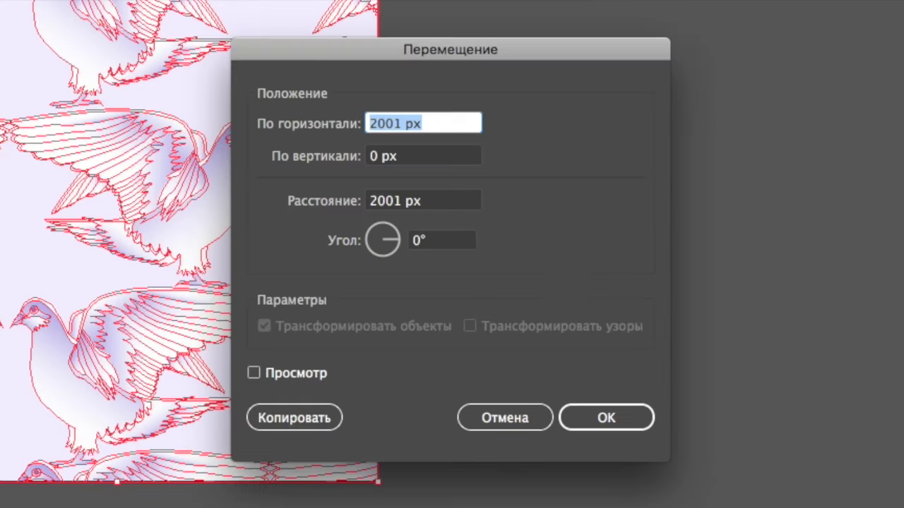
{"action": "type", "text": "2001"}
{"action": "key", "text": "Tab"}
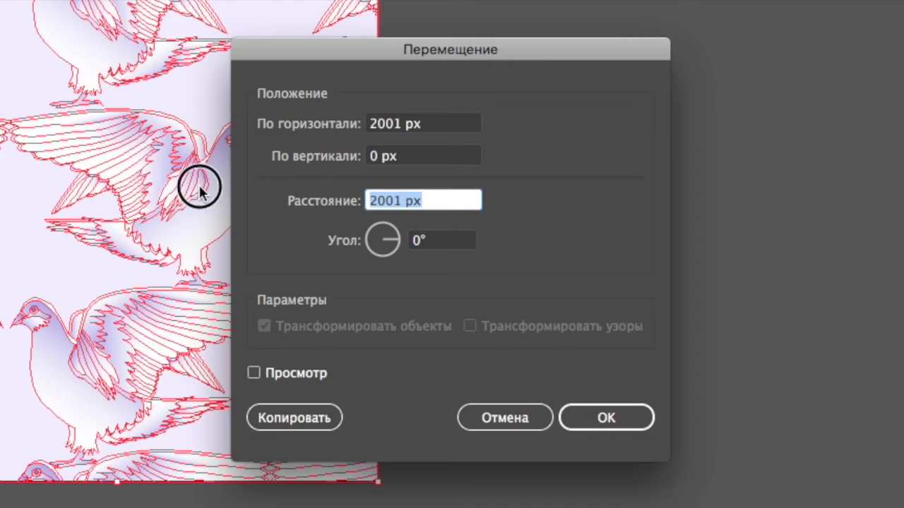
{"action": "left_click", "coordinate": [328, 424]}
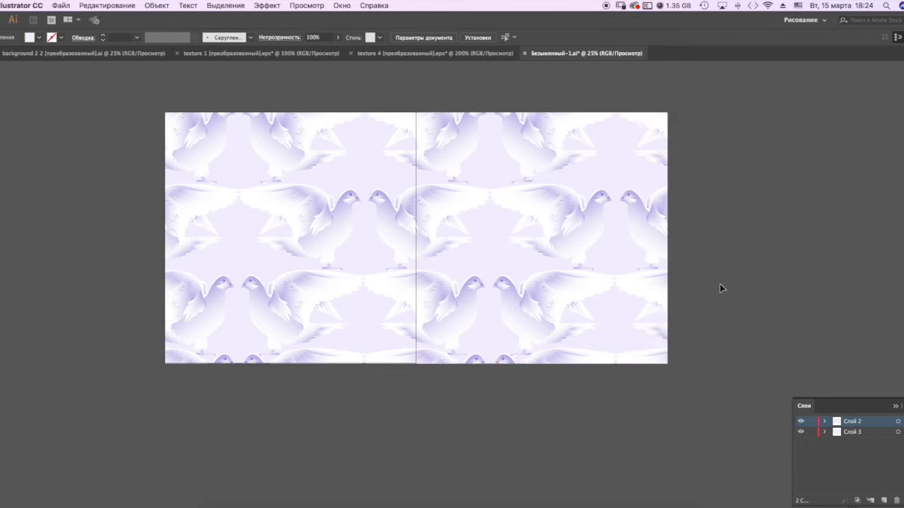
{"action": "left_click", "coordinate": [734, 412]}
Select both tiles and copy them with a move offset of 0 px horizontally and 2001 px vertically
{"action": "key", "text": "ctrl+a"}
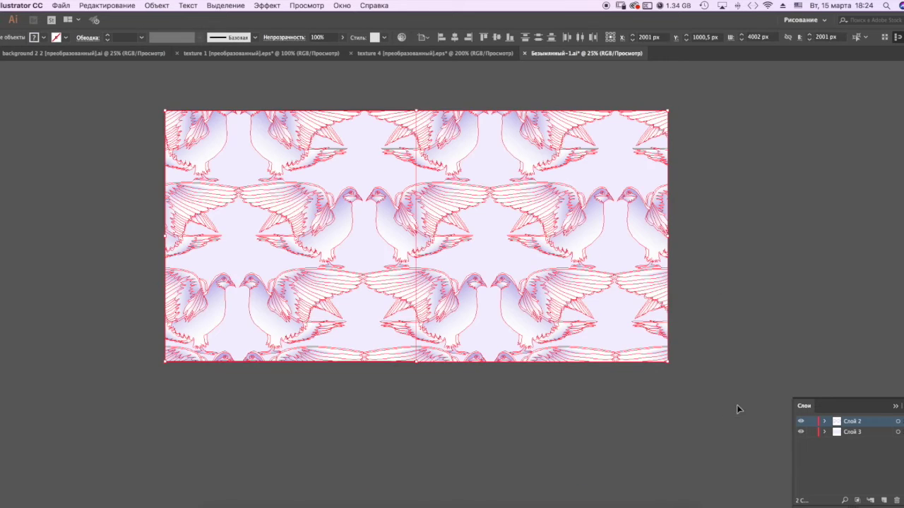
{"action": "key", "text": "Return"}
{"action": "type", "text": "0"}
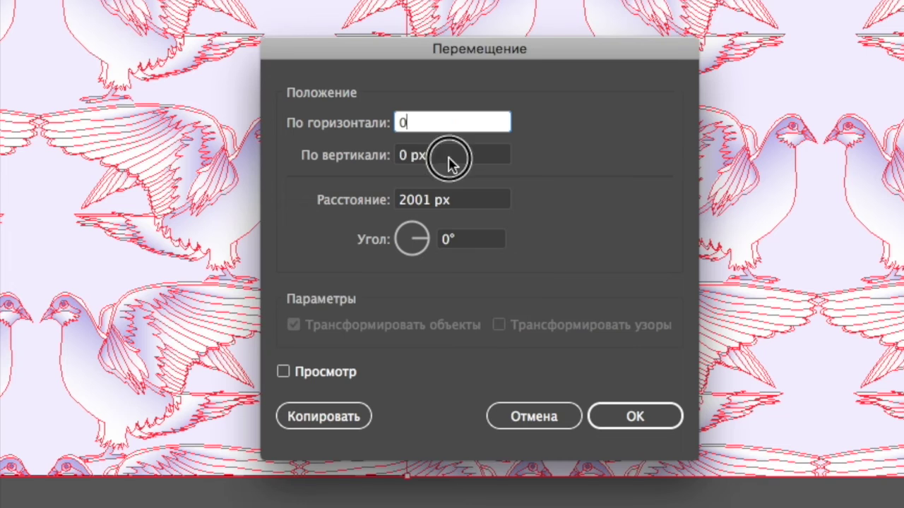
{"action": "key", "text": "Tab"}
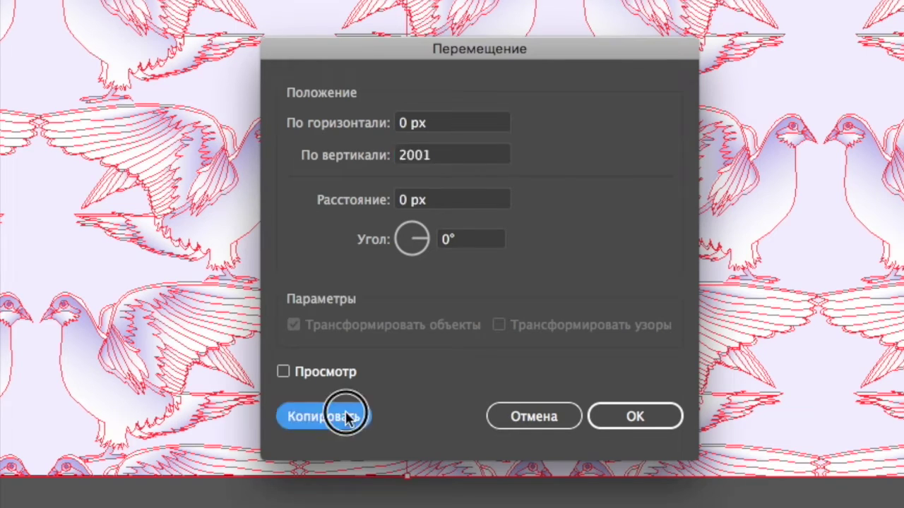
{"action": "left_click", "coordinate": [347, 416]}
{"action": "left_click", "coordinate": [749, 287]}
{"action": "scroll", "coordinate": [749, 287], "scroll_direction": "down", "scroll_amount": 4}
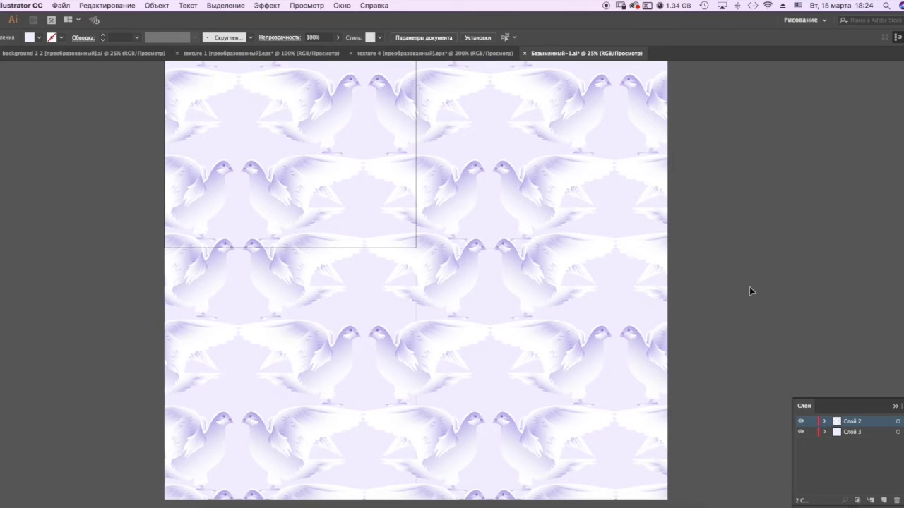
Select all the artwork and scale the four-tile pattern proportionally to a width of 2001 px
{"action": "key", "text": "super+a"}
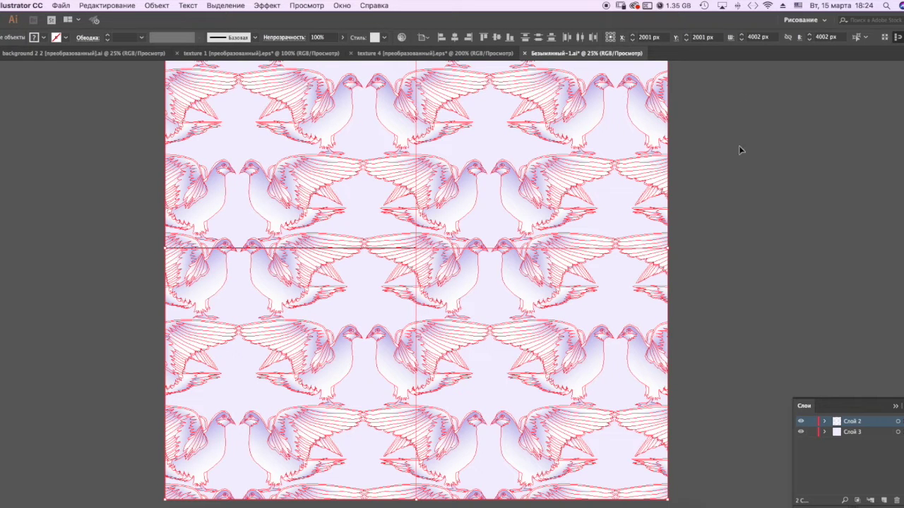
{"action": "left_click", "coordinate": [757, 37]}
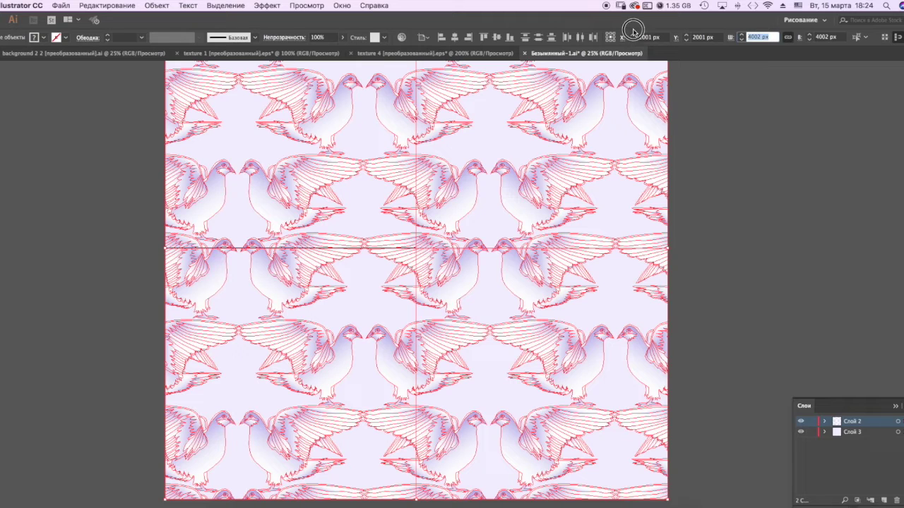
{"action": "type", "text": "2001"}
{"action": "key", "text": "Return"}
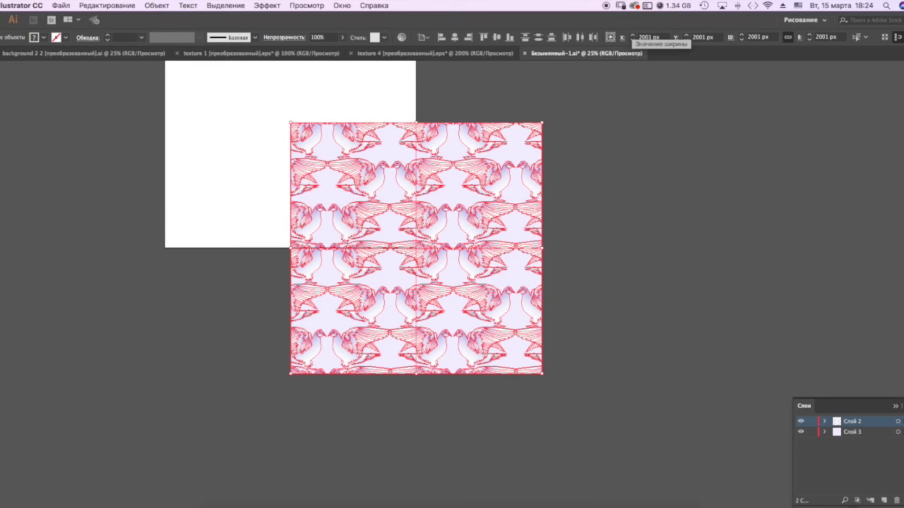
Select all background squares by their matching fill colour and merge them into one shape with Pathfinder Unite
{"action": "left_click", "coordinate": [570, 263]}
{"action": "left_click", "coordinate": [510, 279]}
{"action": "left_click", "coordinate": [218, 6]}
{"action": "mouse_move", "coordinate": [296, 106]}
{"action": "left_click", "coordinate": [515, 144]}
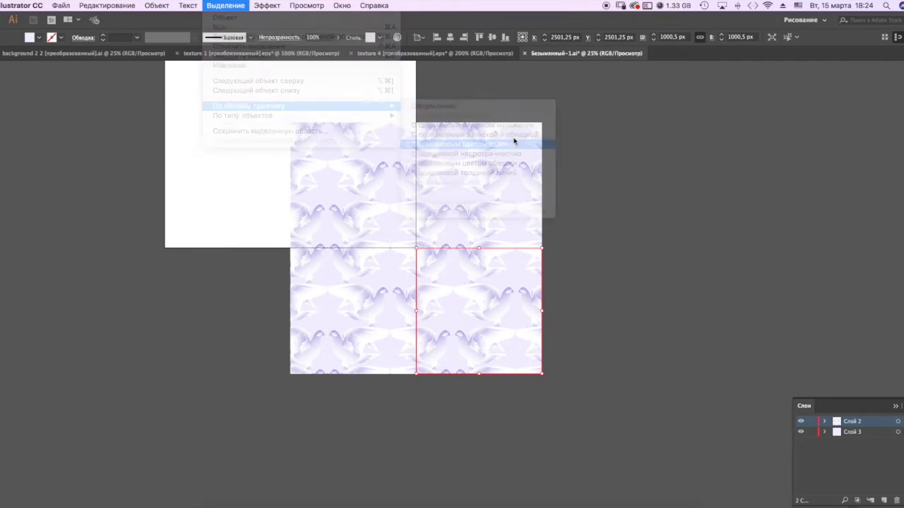
{"action": "left_click", "coordinate": [903, 386]}
{"action": "left_click", "coordinate": [801, 413]}
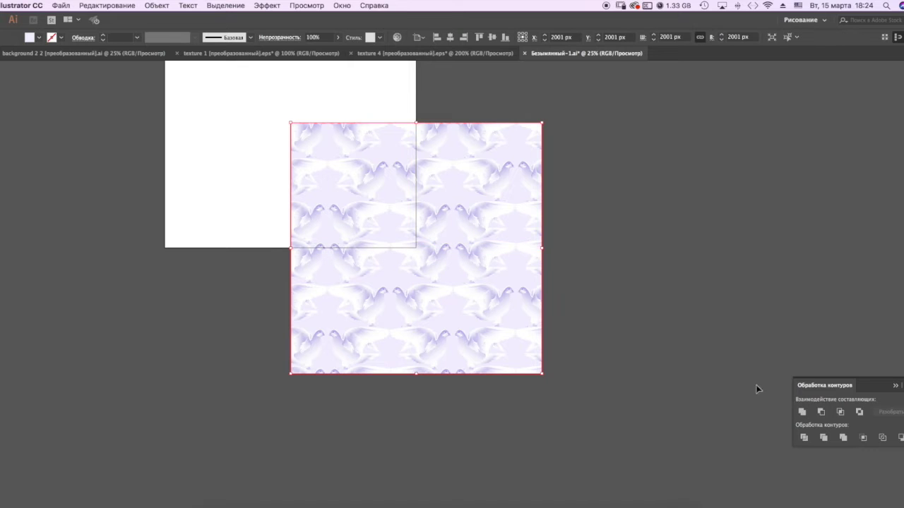
Select the whole pattern with its background and centre it horizontally and vertically on the artboard
{"action": "left_click", "coordinate": [564, 292]}
{"action": "left_click_drag", "start_coordinate": [285, 141], "coordinate": [639, 419]}
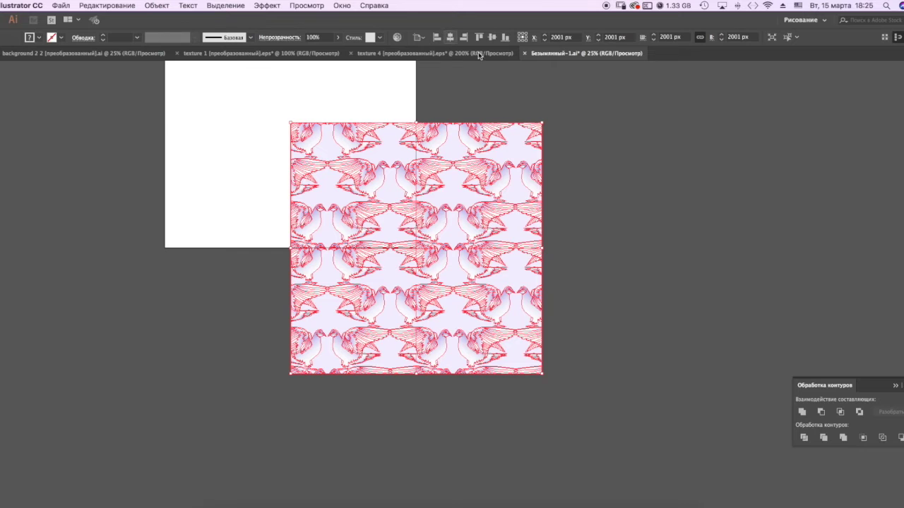
{"action": "left_click", "coordinate": [449, 36]}
{"action": "left_click", "coordinate": [492, 36]}
{"action": "left_click", "coordinate": [598, 222]}
{"action": "scroll", "coordinate": [598, 221], "scroll_direction": "up", "scroll_amount": 3}
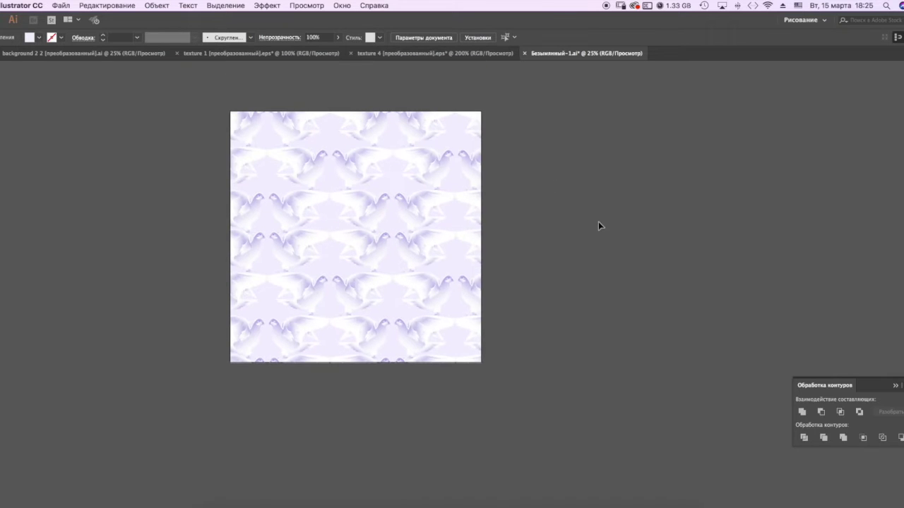
{"action": "key", "text": "super+equal"}
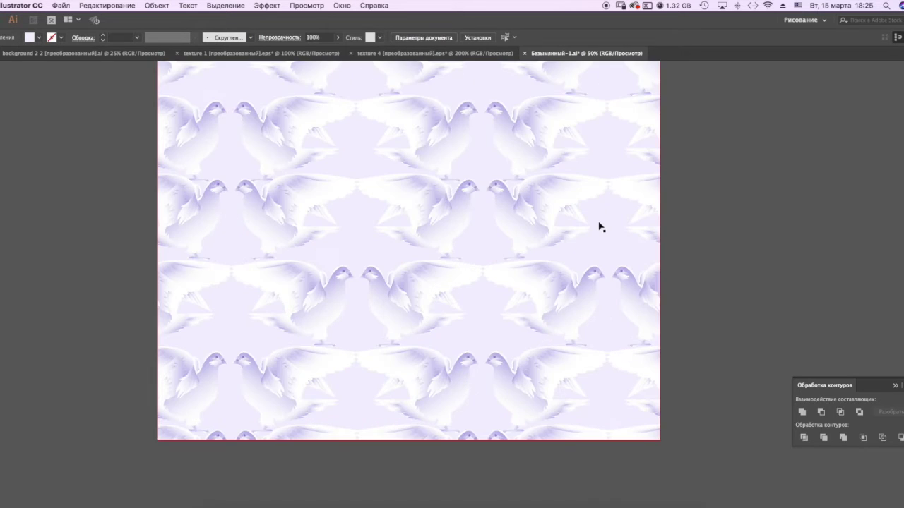
{"action": "scroll", "coordinate": [598, 226], "scroll_direction": "up", "scroll_amount": 5}
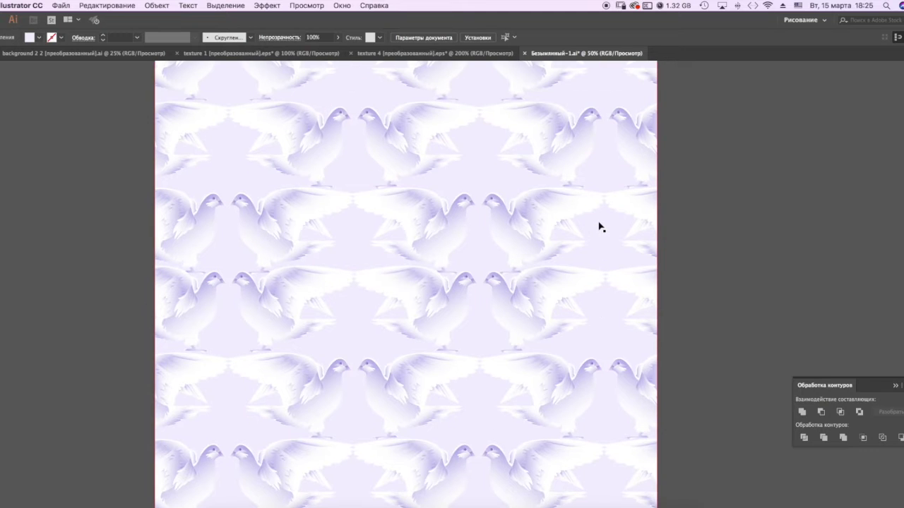
{"action": "scroll", "coordinate": [599, 226], "scroll_direction": "up", "scroll_amount": 2}
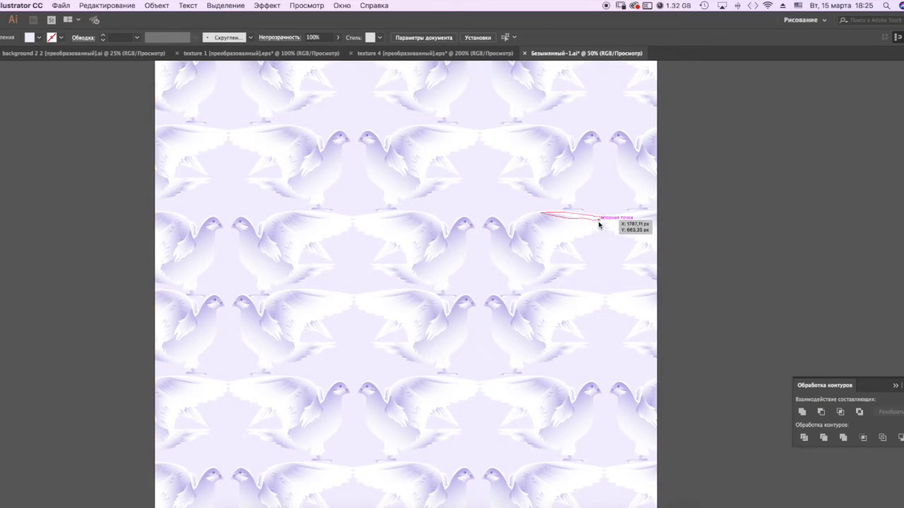
{"action": "scroll", "coordinate": [598, 226], "scroll_direction": "down", "scroll_amount": 3}
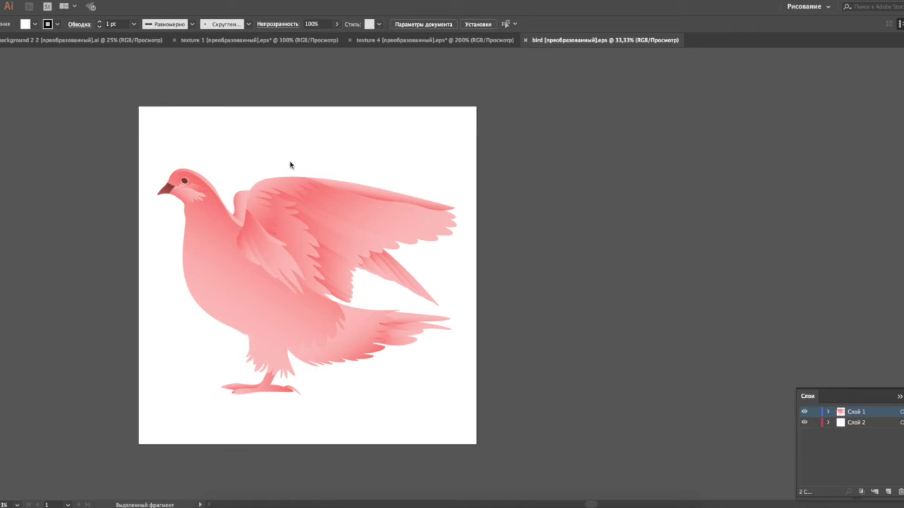
In the bird file, select the bird with its background and start recolouring them with the Color Harmony (Цветовая гармония) preset
{"action": "left_click_drag", "start_coordinate": [131, 109], "coordinate": [590, 438]}
{"action": "scroll", "coordinate": [589, 438], "scroll_direction": "up", "scroll_amount": 2}
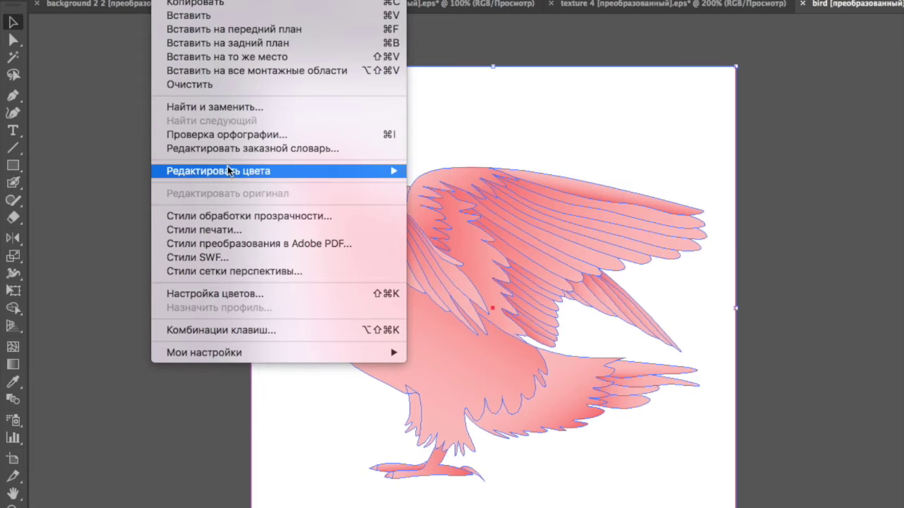
{"action": "mouse_move", "coordinate": [228, 171]}
{"action": "mouse_move", "coordinate": [530, 185]}
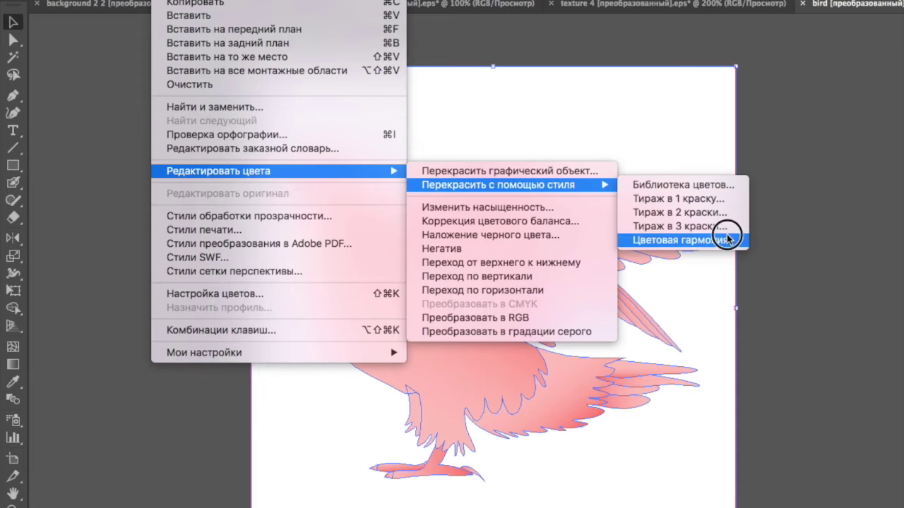
{"action": "left_click", "coordinate": [680, 240]}
Pick a harmony rule that tints the bird soft pink, set the background colour's hue to 346°, and apply the recolouring
{"action": "left_click", "coordinate": [823, 97]}
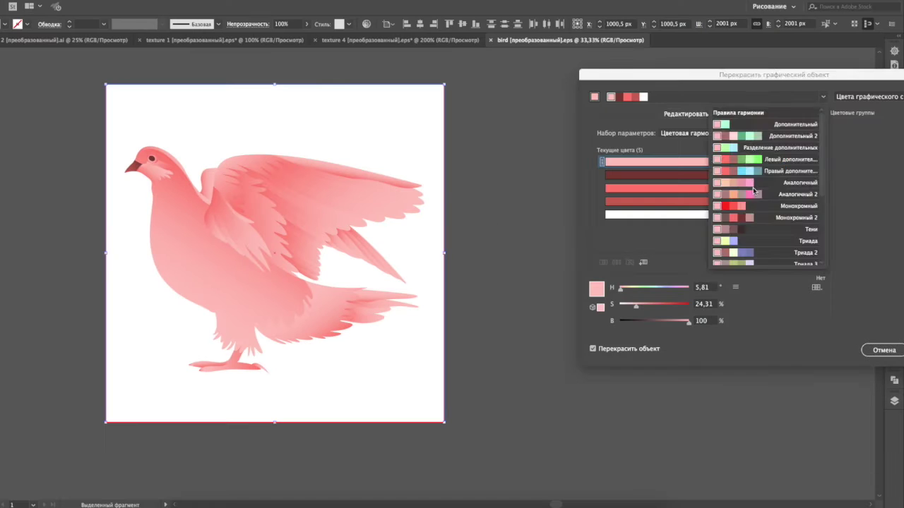
{"action": "left_click", "coordinate": [753, 193]}
{"action": "left_click", "coordinate": [783, 263]}
{"action": "left_click", "coordinate": [783, 262]}
{"action": "left_click", "coordinate": [783, 263]}
{"action": "left_click", "coordinate": [782, 263]}
{"action": "left_click", "coordinate": [822, 97]}
{"action": "scroll", "coordinate": [787, 142], "scroll_direction": "up", "scroll_amount": 3}
{"action": "left_click", "coordinate": [790, 171]}
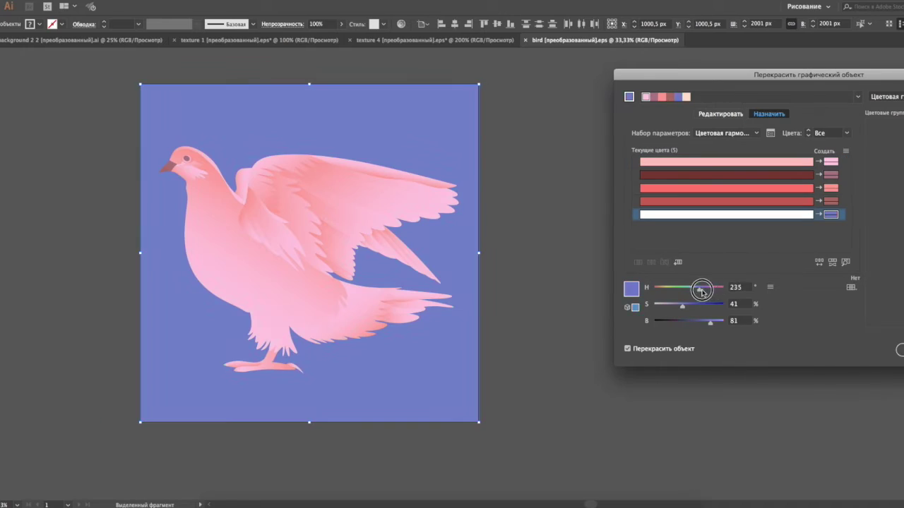
{"action": "left_click_drag", "start_coordinate": [665, 290], "coordinate": [682, 290]}
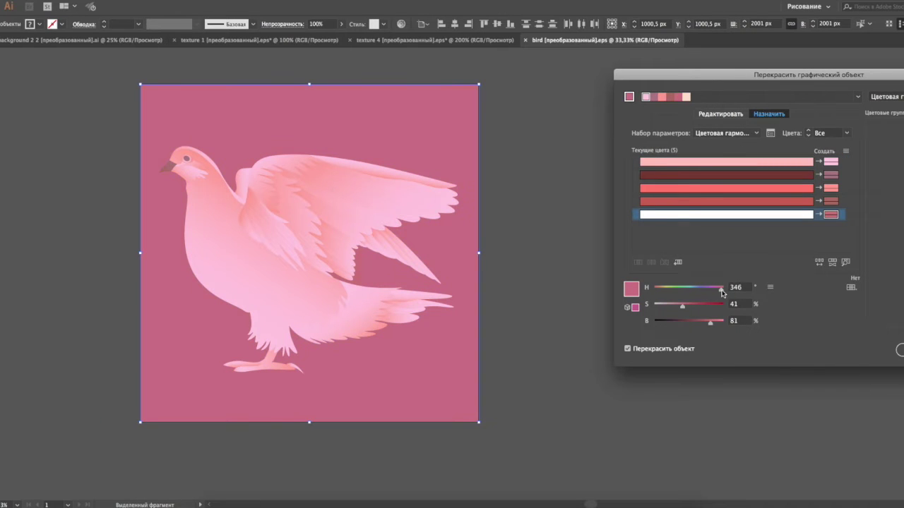
{"action": "key", "text": "Return"}
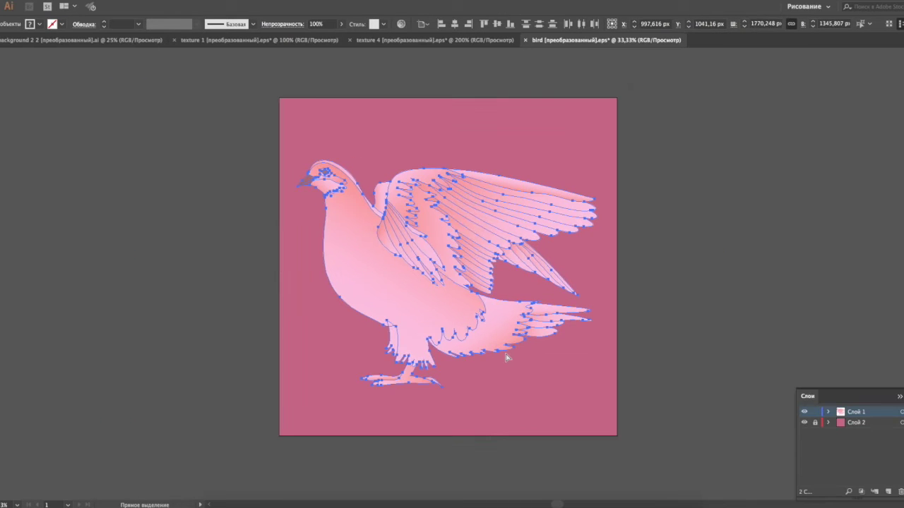
Shrink the bird to about a third of the square's width and move it into the square's right half
{"action": "left_click_drag", "start_coordinate": [597, 160], "coordinate": [409, 286]}
{"action": "left_click_drag", "start_coordinate": [341, 342], "coordinate": [537, 262]}
Make a copy of the bird reflected about the vertical axis and place it on the left, facing the original
{"action": "left_click", "coordinate": [148, 1]}
{"action": "mouse_move", "coordinate": [148, 5]}
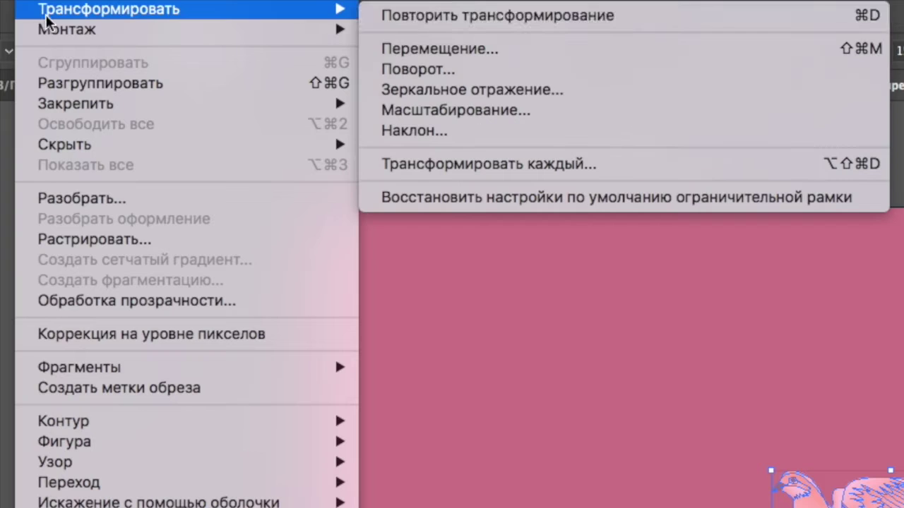
{"action": "left_click", "coordinate": [609, 88]}
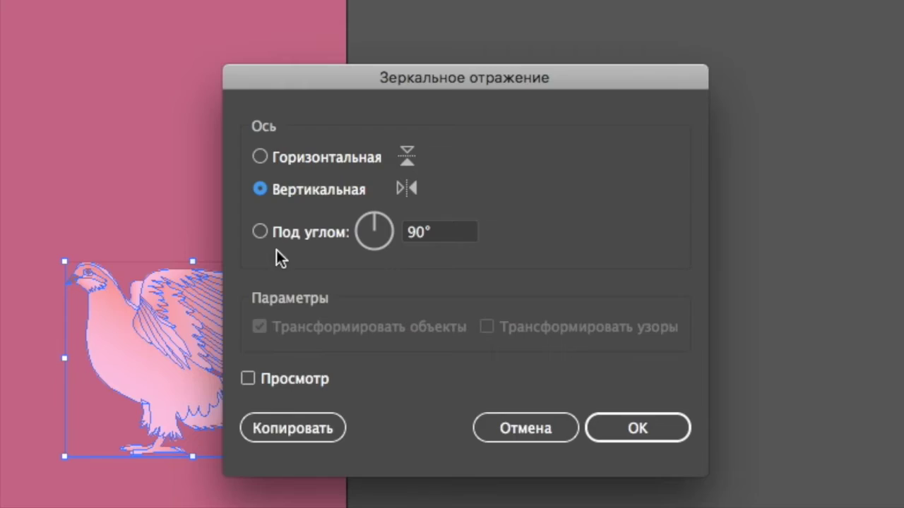
{"action": "left_click", "coordinate": [300, 427]}
{"action": "left_click_drag", "start_coordinate": [580, 279], "coordinate": [465, 267]}
{"action": "left_click", "coordinate": [661, 301]}
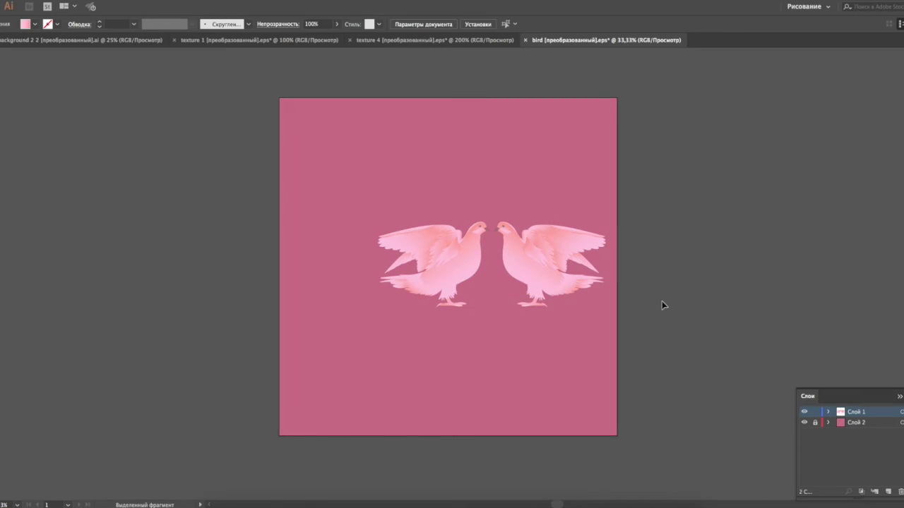
Select both birds, enlarge the pair to about 1965 px wide, and position it across the width of the square
{"action": "scroll", "coordinate": [662, 301], "scroll_direction": "right", "scroll_amount": 2}
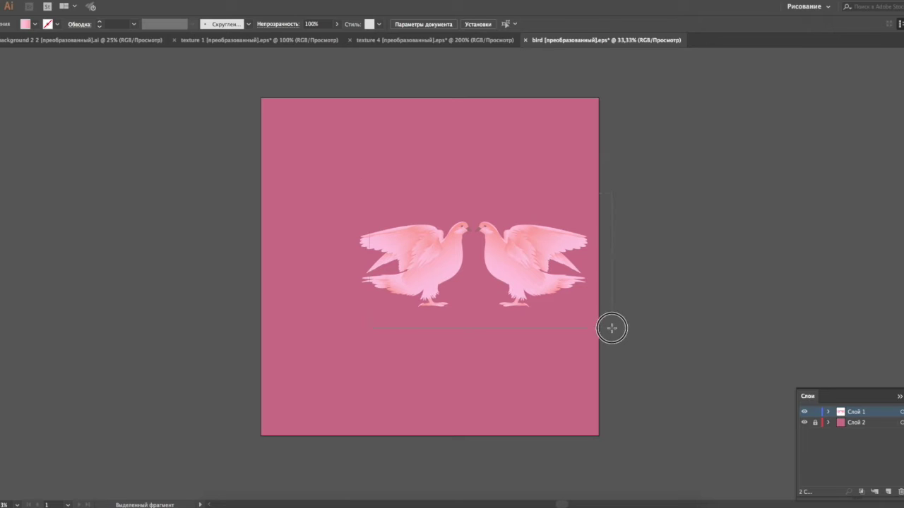
{"action": "key", "text": "ctrl+a"}
{"action": "left_click_drag", "start_coordinate": [360, 222], "coordinate": [263, 171]}
{"action": "left_click_drag", "start_coordinate": [587, 308], "coordinate": [597, 321]}
{"action": "left_click", "coordinate": [656, 304]}
Select both birds, make a new pattern from them (Узор > Создать), and dismiss the swatch notice
{"action": "left_click_drag", "start_coordinate": [203, 161], "coordinate": [626, 378]}
{"action": "scroll", "coordinate": [625, 378], "scroll_direction": "right", "scroll_amount": 3}
{"action": "left_click", "coordinate": [73, 1]}
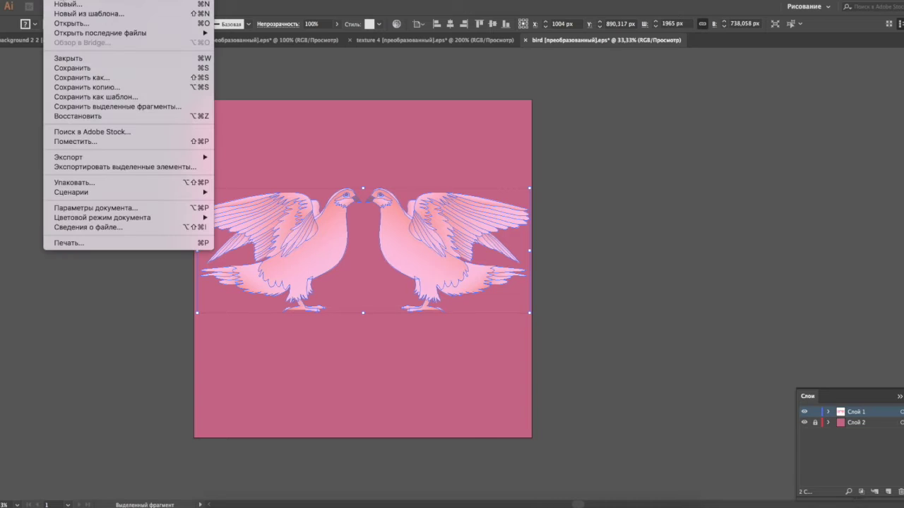
{"action": "mouse_move", "coordinate": [152, 1]}
{"action": "mouse_move", "coordinate": [152, 217]}
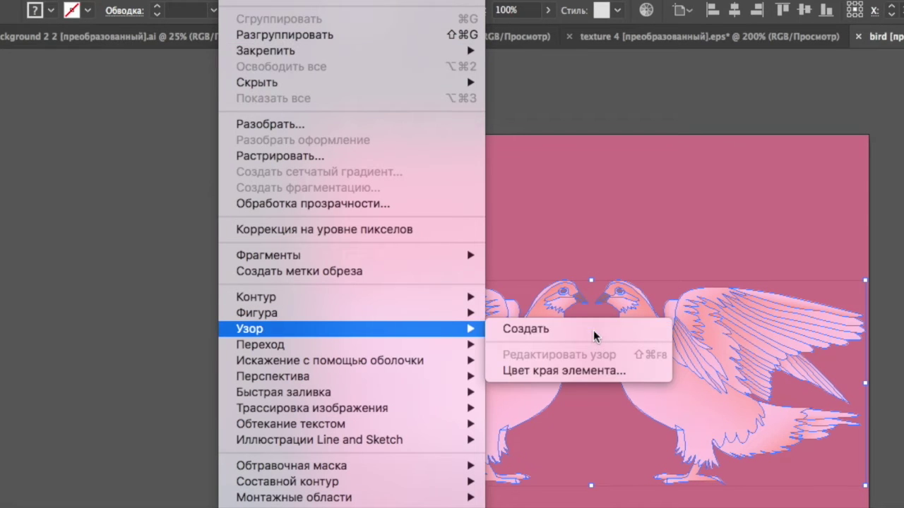
{"action": "left_click", "coordinate": [600, 332]}
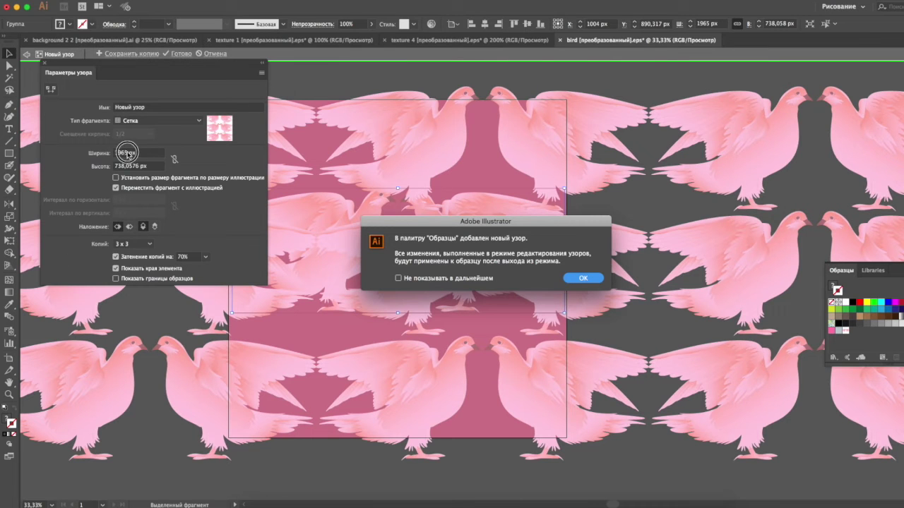
{"action": "left_click", "coordinate": [583, 278]}
Set the pattern tile's width and height to 2001 px each
{"action": "left_click", "coordinate": [135, 152]}
{"action": "type", "text": "2001"}
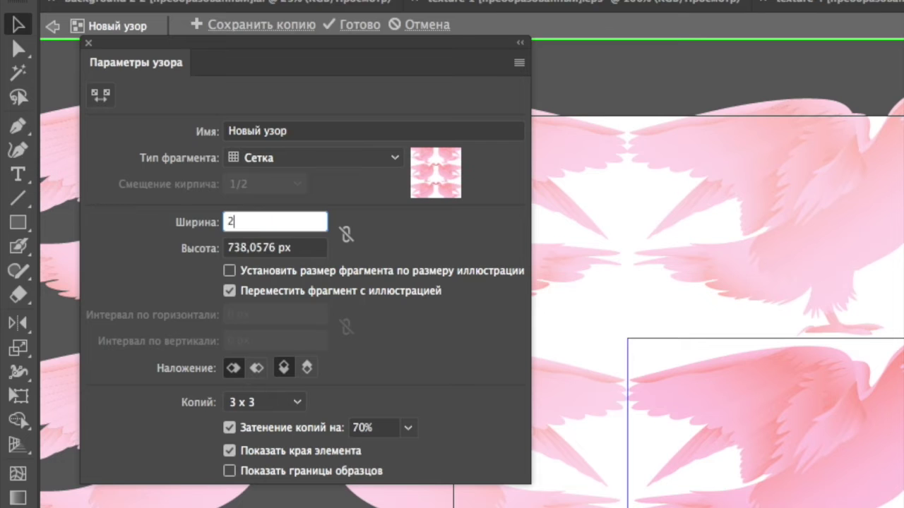
{"action": "key", "text": "Tab"}
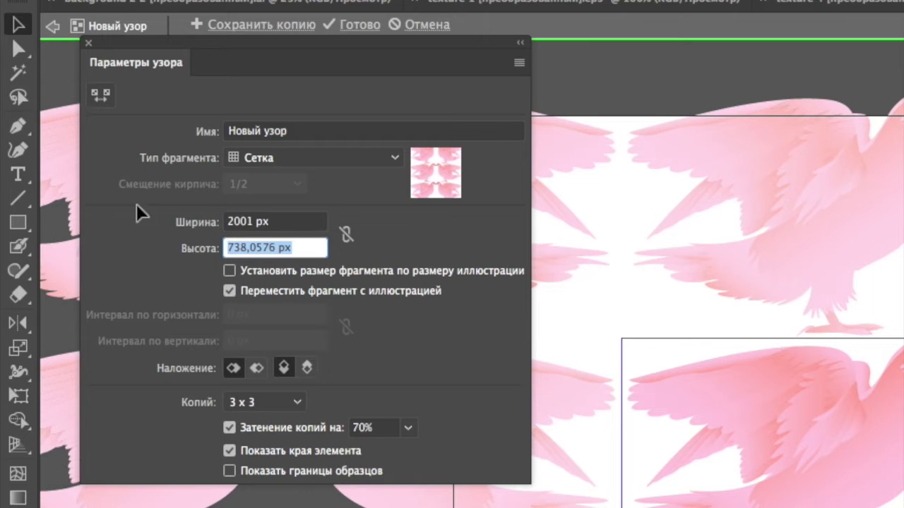
{"action": "type", "text": "2001"}
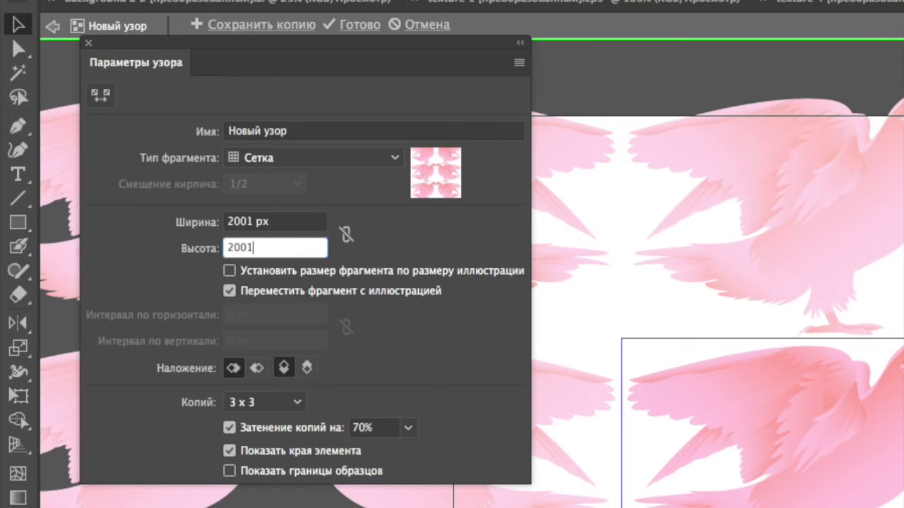
{"action": "key", "text": "Return"}
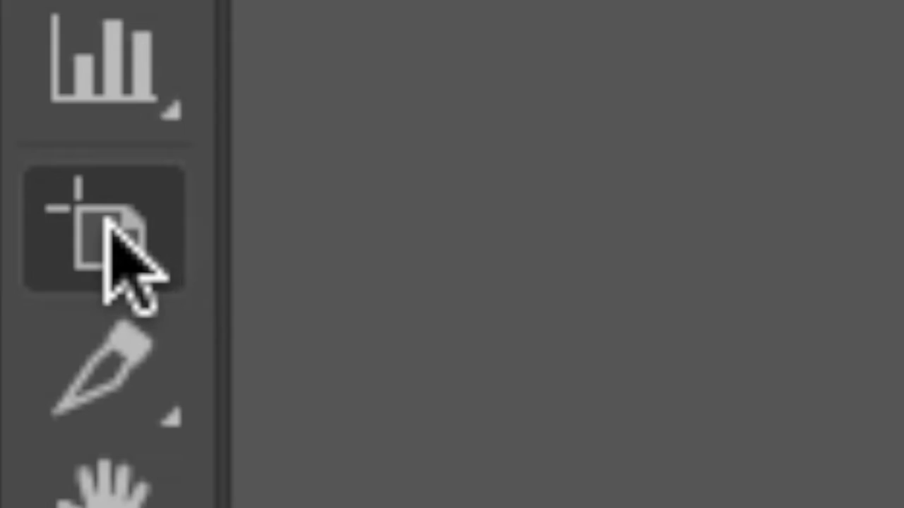
Use the Artboard tool to align the artboard's edges with the pattern tile's boundary, making it 2001 by 2001 px
{"action": "left_click", "coordinate": [105, 228]}
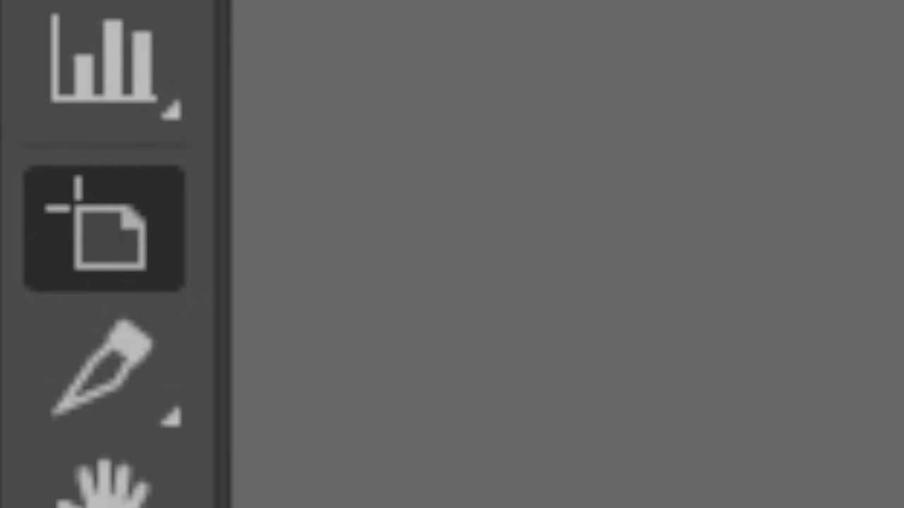
{"action": "left_click_drag", "start_coordinate": [399, 101], "coordinate": [399, 107]}
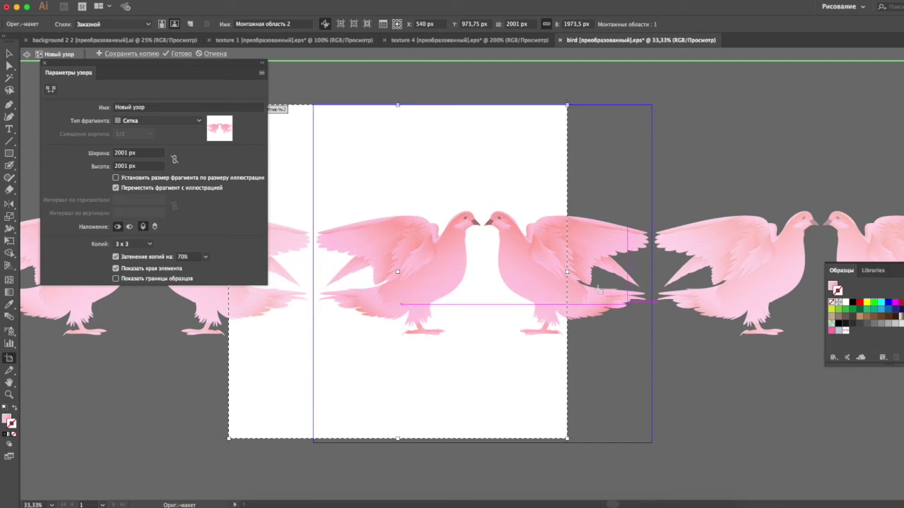
{"action": "left_click_drag", "start_coordinate": [569, 272], "coordinate": [651, 273]}
{"action": "left_click_drag", "start_coordinate": [440, 438], "coordinate": [440, 443]}
{"action": "scroll", "coordinate": [462, 379], "scroll_direction": "left", "scroll_amount": 3}
{"action": "left_click_drag", "start_coordinate": [303, 274], "coordinate": [386, 274]}
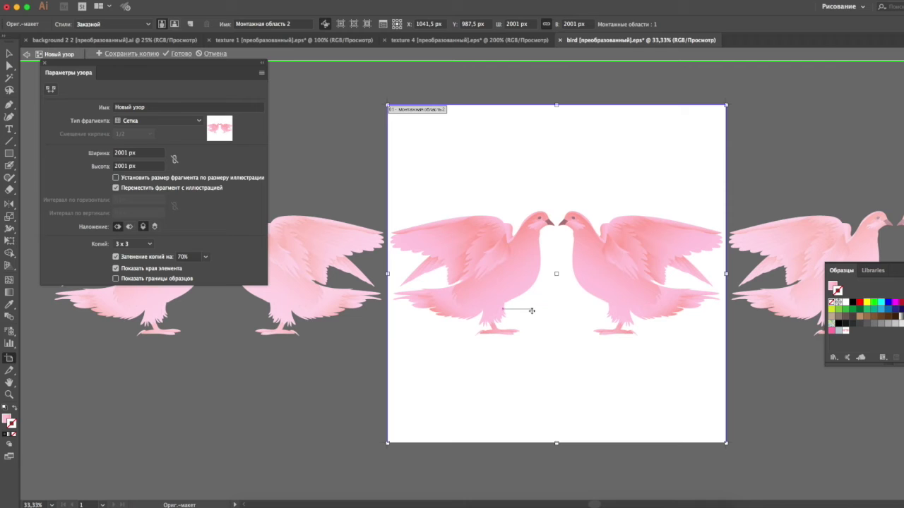
Check up close whether the artboard's upper and right edges line up with the pattern tile's boundary
{"action": "scroll", "coordinate": [532, 314], "scroll_direction": "up", "scroll_amount": 3, "text": "alt"}
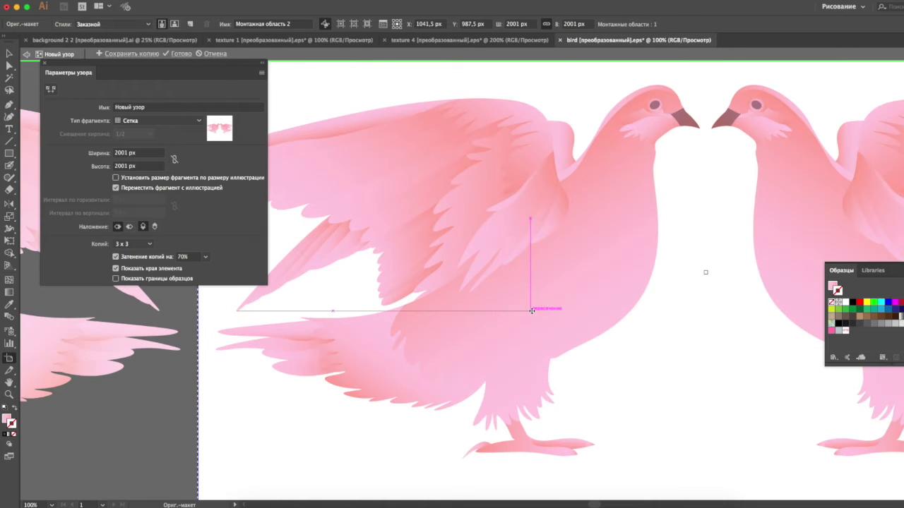
{"action": "scroll", "coordinate": [535, 307], "scroll_direction": "up", "scroll_amount": 4}
{"action": "scroll", "coordinate": [532, 310], "scroll_direction": "up", "scroll_amount": 5}
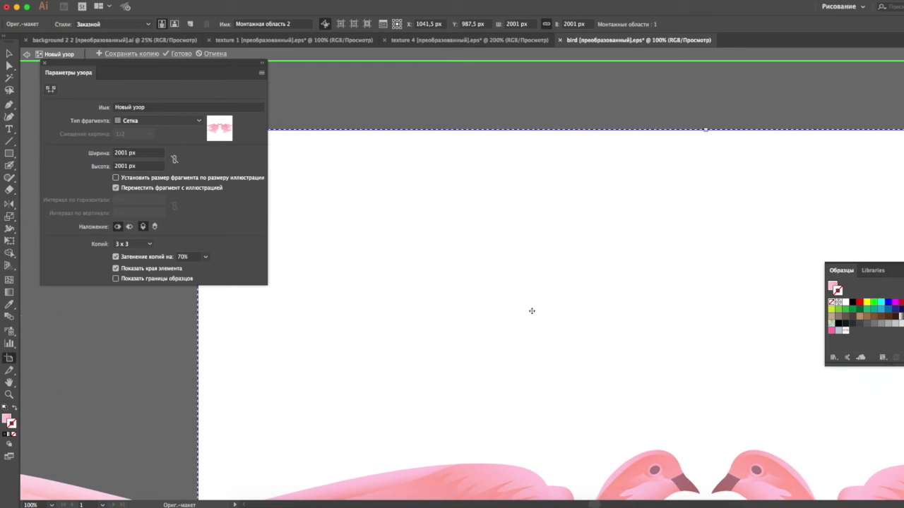
{"action": "left_click", "coordinate": [706, 130]}
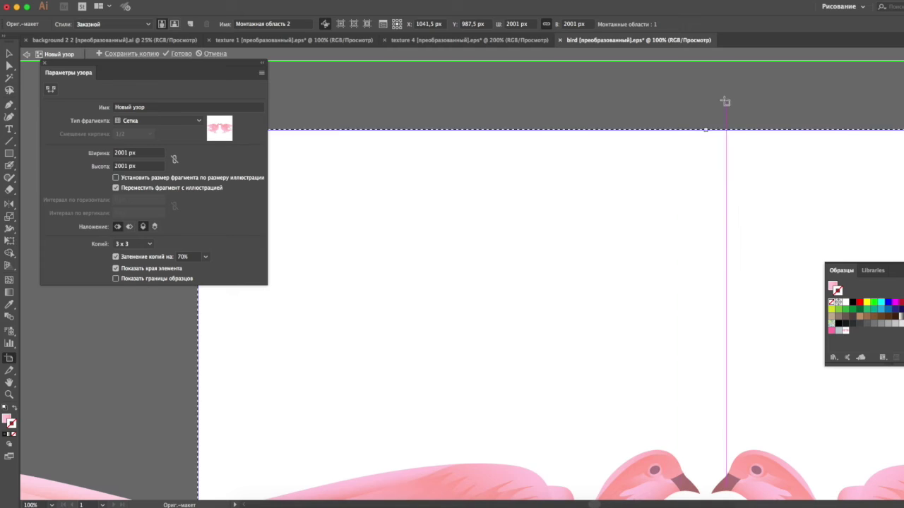
{"action": "left_click_drag", "start_coordinate": [705, 130], "coordinate": [706, 132]}
{"action": "scroll", "coordinate": [705, 131], "scroll_direction": "right", "scroll_amount": 6}
{"action": "scroll", "coordinate": [705, 131], "scroll_direction": "down", "scroll_amount": 3}
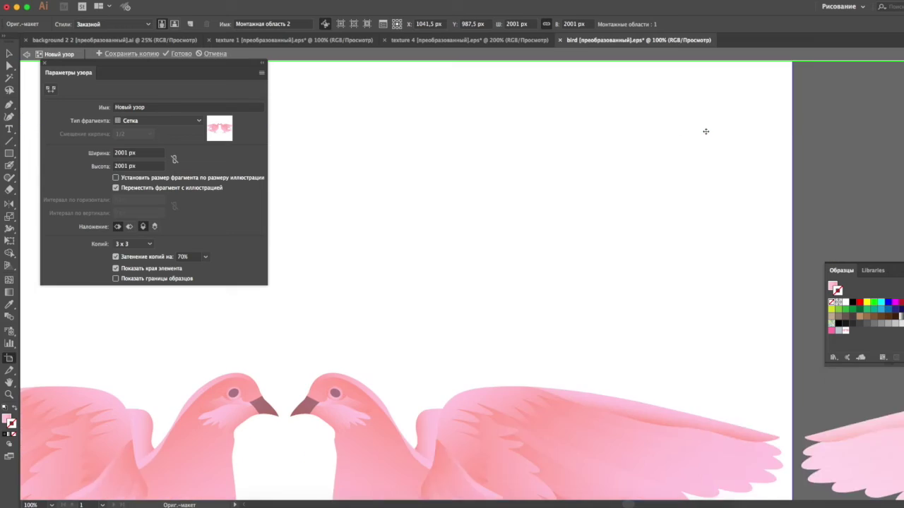
Check whether the artboard's left and lower edges line up with the pattern tile's boundary
{"action": "scroll", "coordinate": [705, 131], "scroll_direction": "left", "scroll_amount": 7}
{"action": "scroll", "coordinate": [705, 132], "scroll_direction": "down", "scroll_amount": 3}
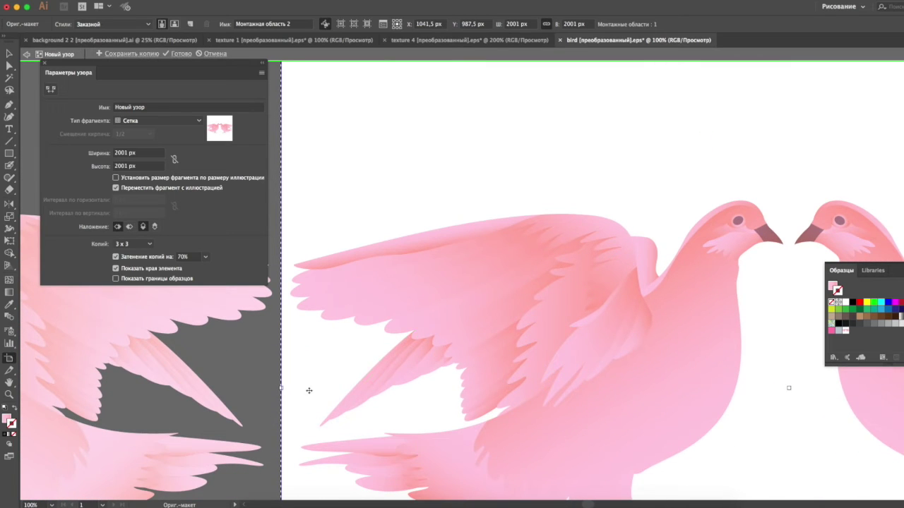
{"action": "left_click_drag", "start_coordinate": [281, 388], "coordinate": [280, 388]}
{"action": "scroll", "coordinate": [442, 238], "scroll_direction": "down", "scroll_amount": 15}
{"action": "scroll", "coordinate": [444, 308], "scroll_direction": "right", "scroll_amount": 5}
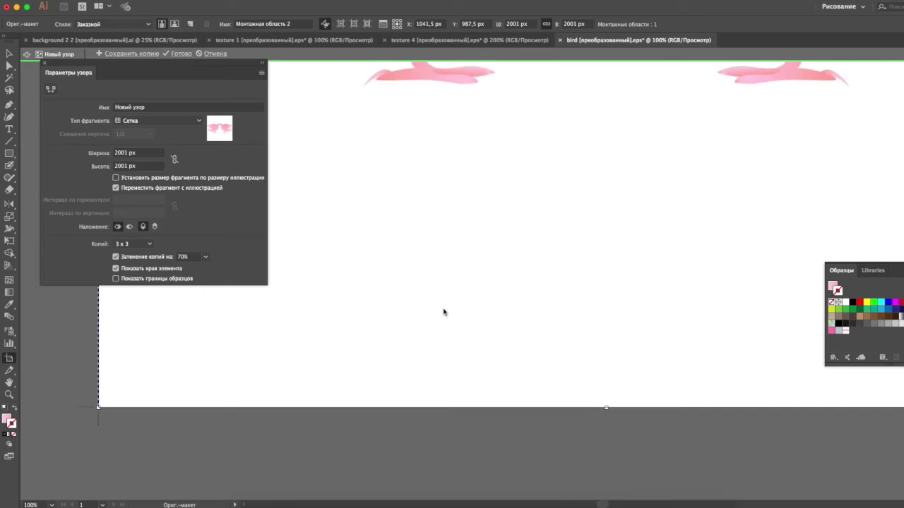
{"action": "scroll", "coordinate": [444, 310], "scroll_direction": "up", "scroll_amount": 10}
{"action": "scroll", "coordinate": [444, 308], "scroll_direction": "down", "scroll_amount": 5}
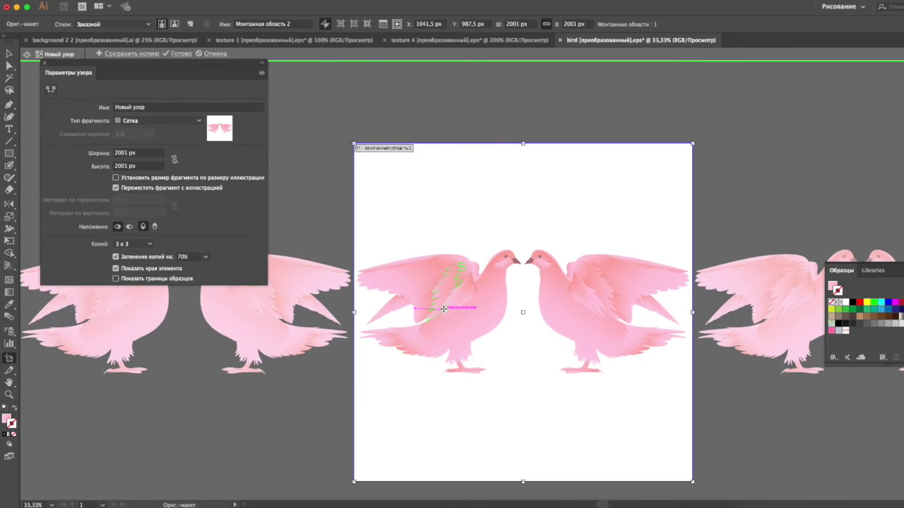
Copy the centred bird pair and place copies across the tile's upper right corner (X 1999.5, Y 323.5 px) and lower left edge (X 0.5, Y 1616.5 px)
{"action": "left_click_drag", "start_coordinate": [360, 209], "coordinate": [465, 306]}
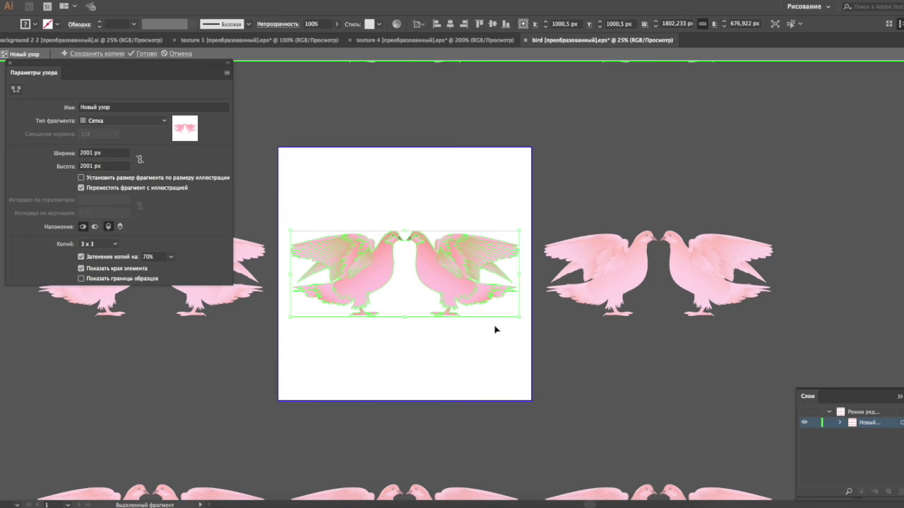
{"action": "key", "text": "super+c"}
{"action": "key", "text": "super+v"}
{"action": "left_click_drag", "start_coordinate": [486, 293], "coordinate": [569, 202]}
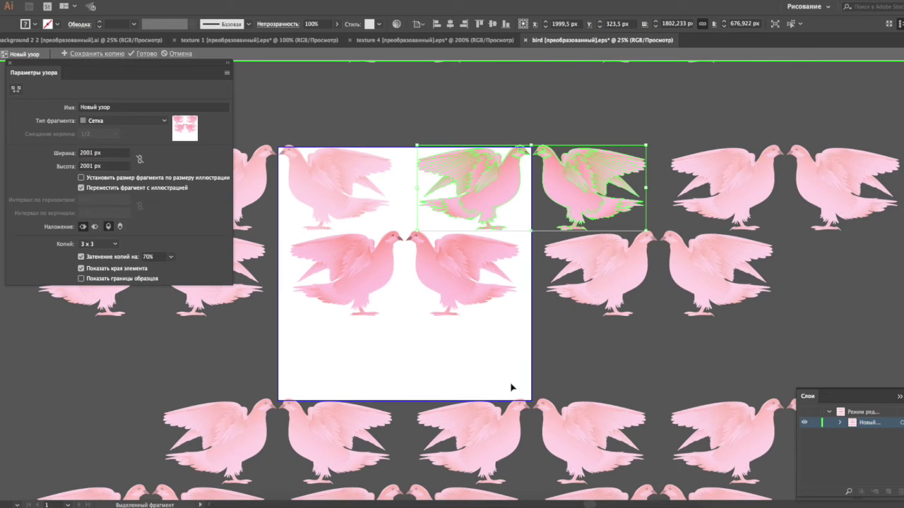
{"action": "key", "text": "ctrl+z"}
{"action": "left_click_drag", "start_coordinate": [474, 293], "coordinate": [314, 361]}
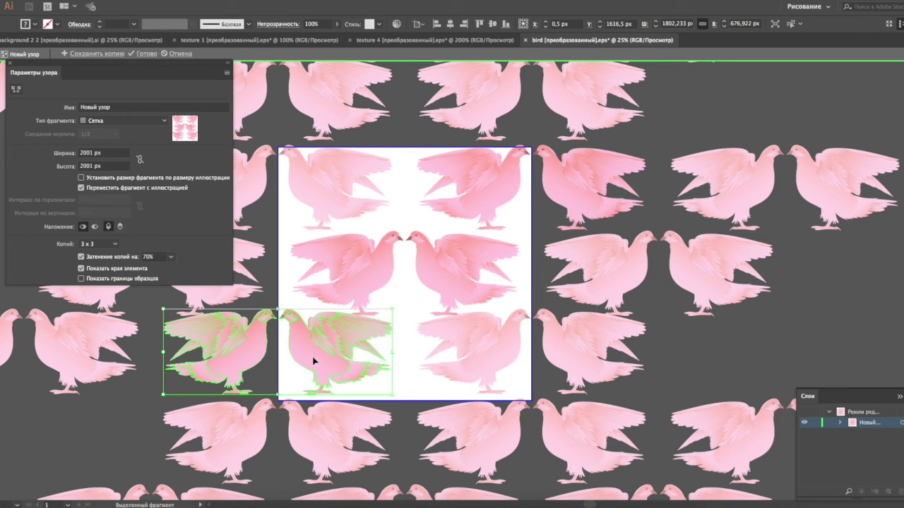
Move the middle bird pair up to Y 958.5 px and the upper pair up to Y 299.5 px
{"action": "left_click_drag", "start_coordinate": [517, 271], "coordinate": [361, 275]}
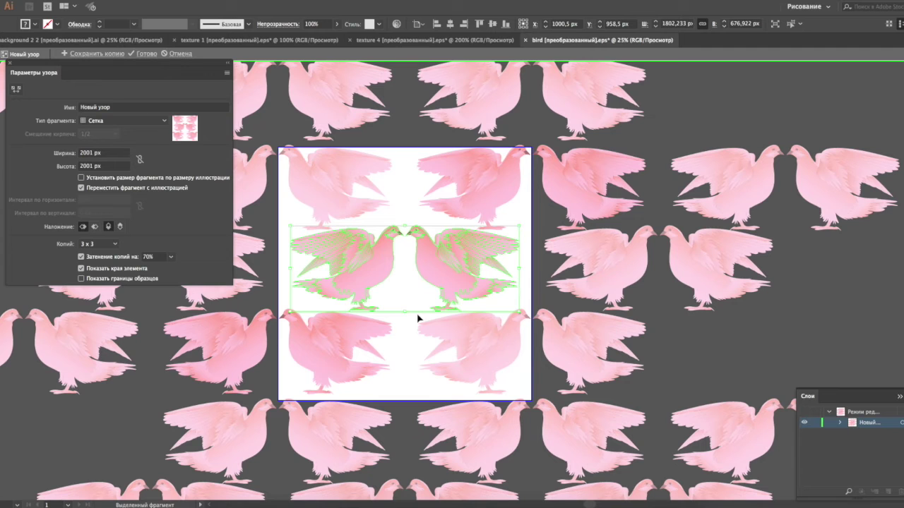
{"action": "left_click_drag", "start_coordinate": [494, 194], "coordinate": [494, 186]}
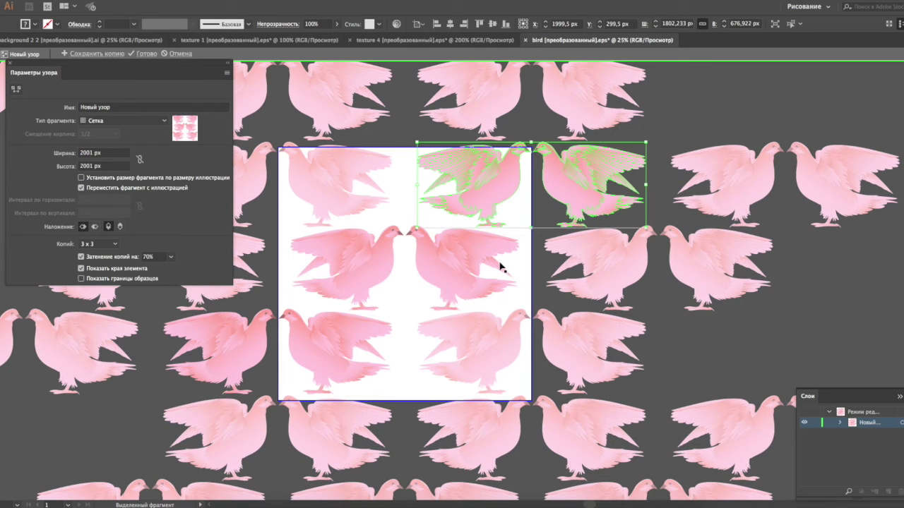
Select all the bird pairs and enlarge them proportionally so each pair is about 1836.55 px wide
{"action": "left_click", "coordinate": [705, 358]}
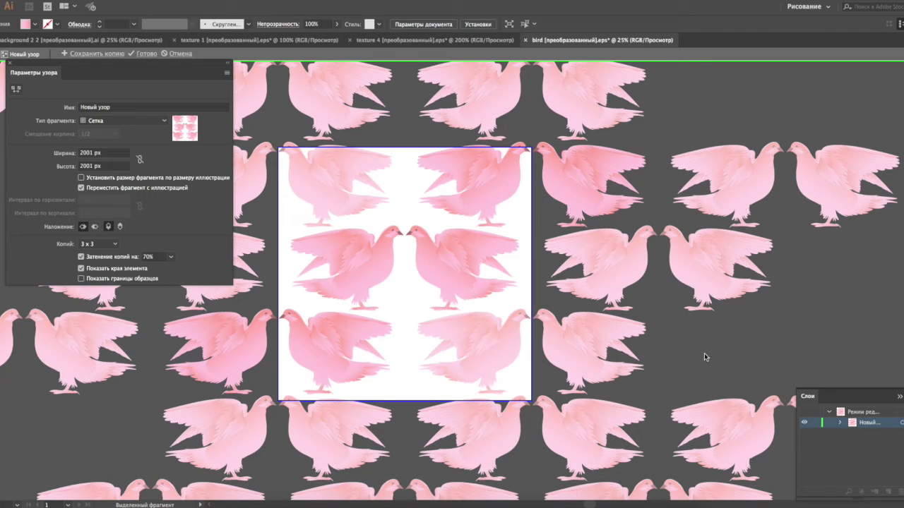
{"action": "key", "text": "ctrl+a"}
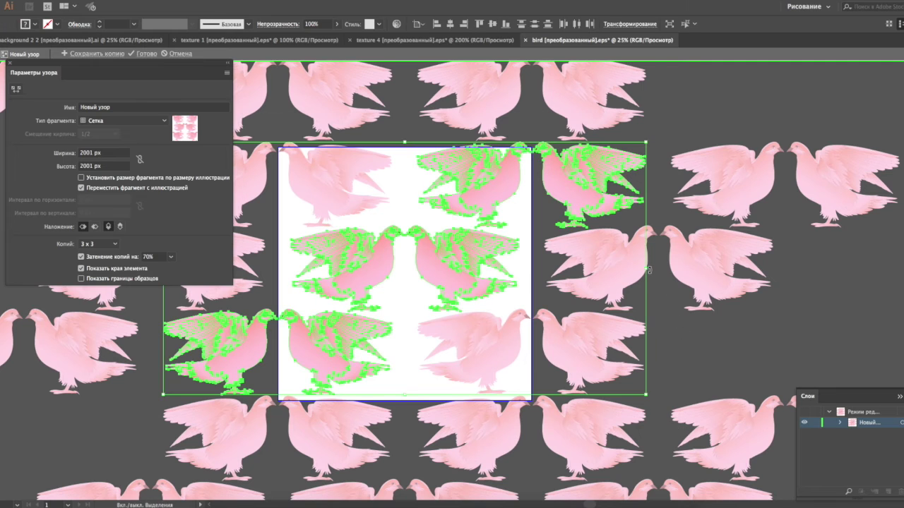
{"action": "left_click", "coordinate": [648, 269]}
Nudge the upper bird pair down to about Y 292.96 px
{"action": "left_click", "coordinate": [478, 176]}
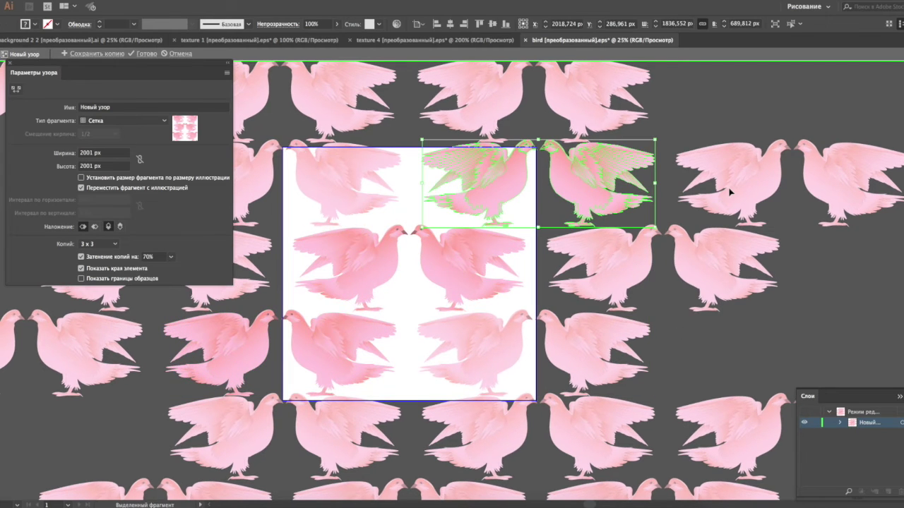
{"action": "key", "text": "Down"}
{"action": "key", "text": "Down"}
{"action": "key", "text": "Down"}
{"action": "key", "text": "Down"}
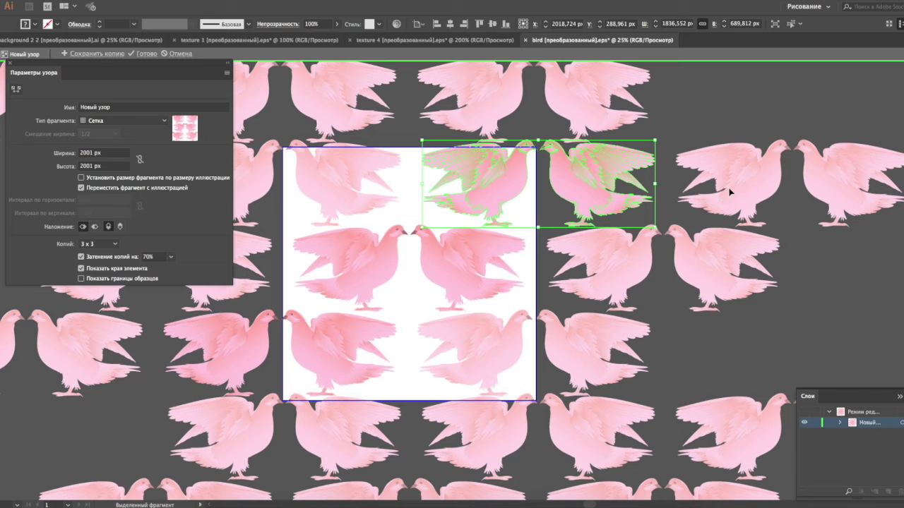
{"action": "key", "text": "Down"}
{"action": "key", "text": "Down"}
{"action": "key", "text": "Down"}
{"action": "key", "text": "Down"}
{"action": "key", "text": "Down"}
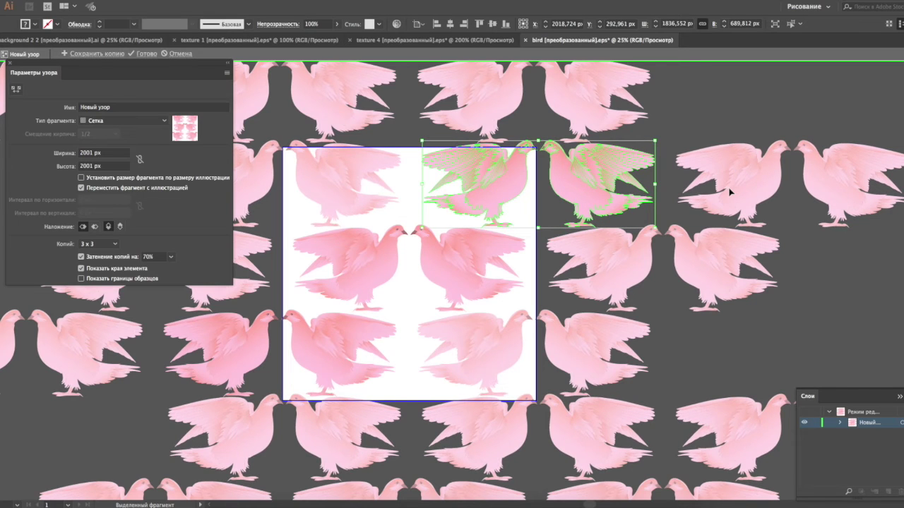
Nudge the lower left bird pair up to about Y 1621.04 px, and finish editing the pattern
{"action": "left_click_drag", "start_coordinate": [405, 353], "coordinate": [212, 345]}
{"action": "key", "text": "Up"}
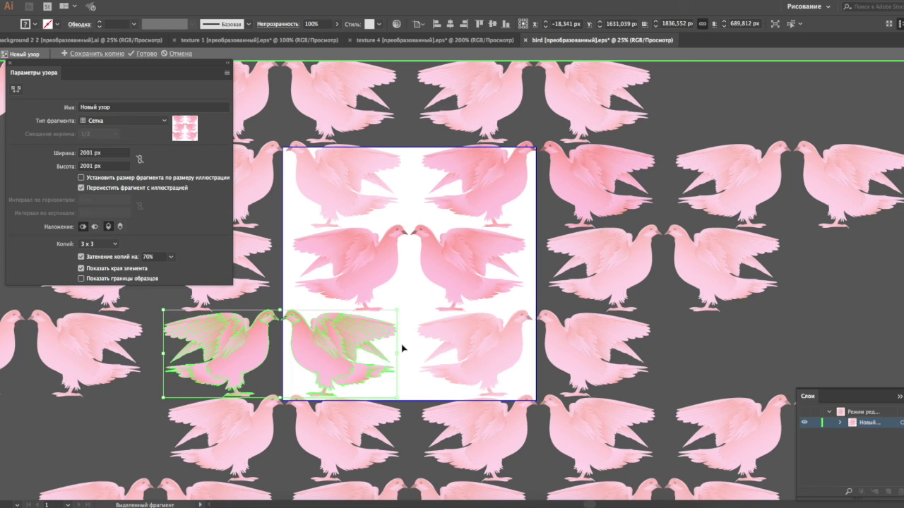
{"action": "key", "text": "Up"}
{"action": "key", "text": "Up"}
{"action": "key", "text": "Up"}
{"action": "key", "text": "Up"}
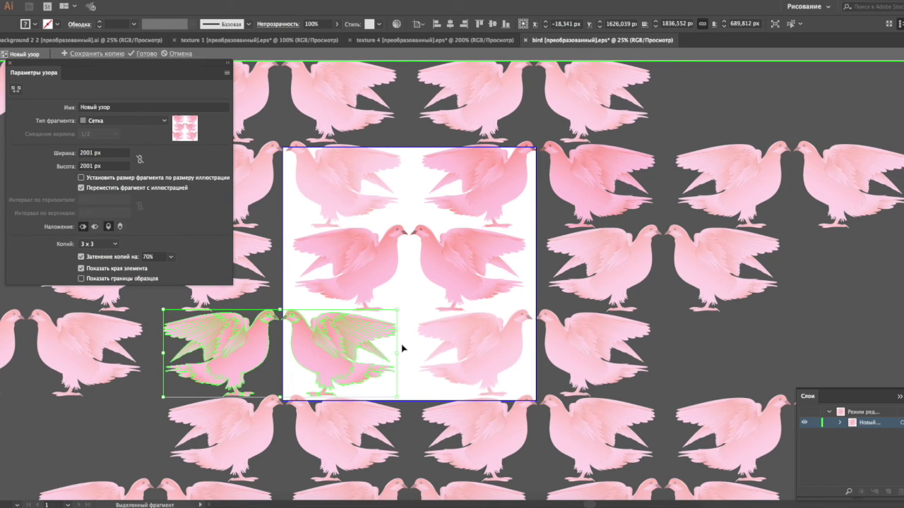
{"action": "key", "text": "Up"}
{"action": "key", "text": "Up"}
{"action": "key", "text": "Up"}
{"action": "key", "text": "Up"}
{"action": "key", "text": "Up"}
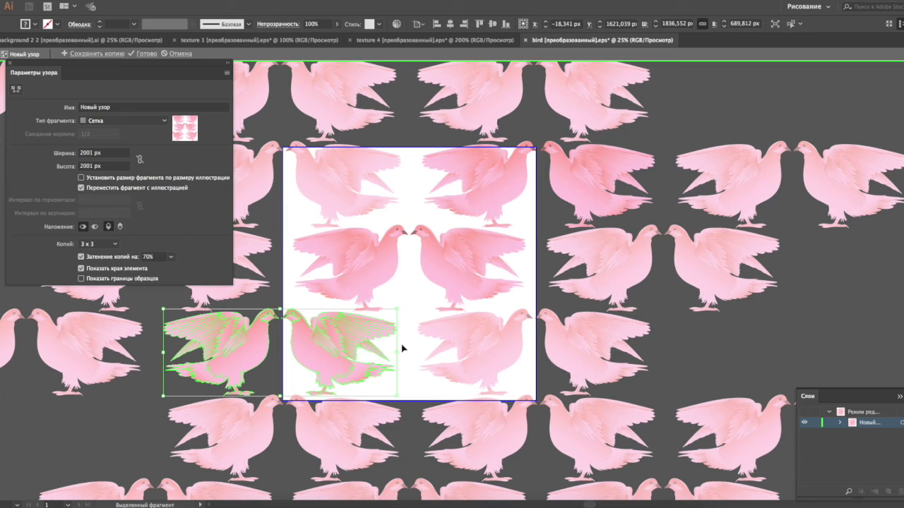
{"action": "left_click", "coordinate": [542, 221]}
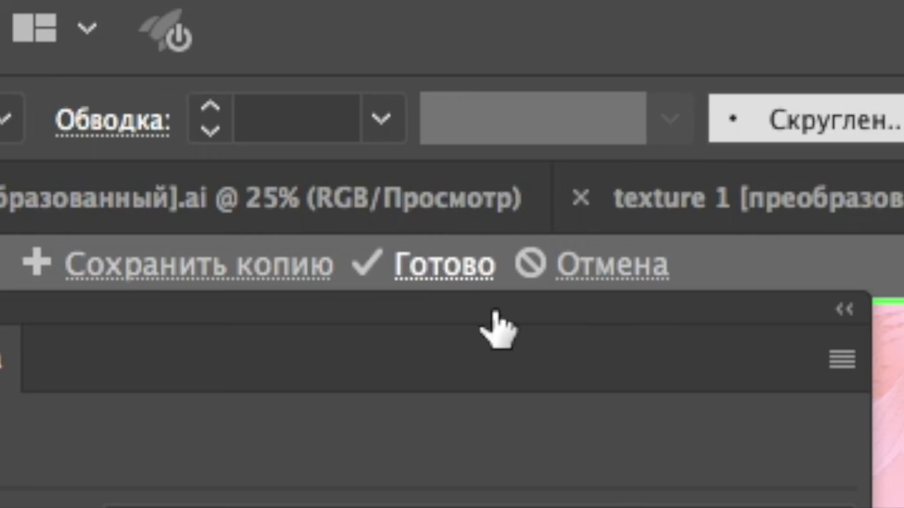
{"action": "left_click", "coordinate": [147, 53]}
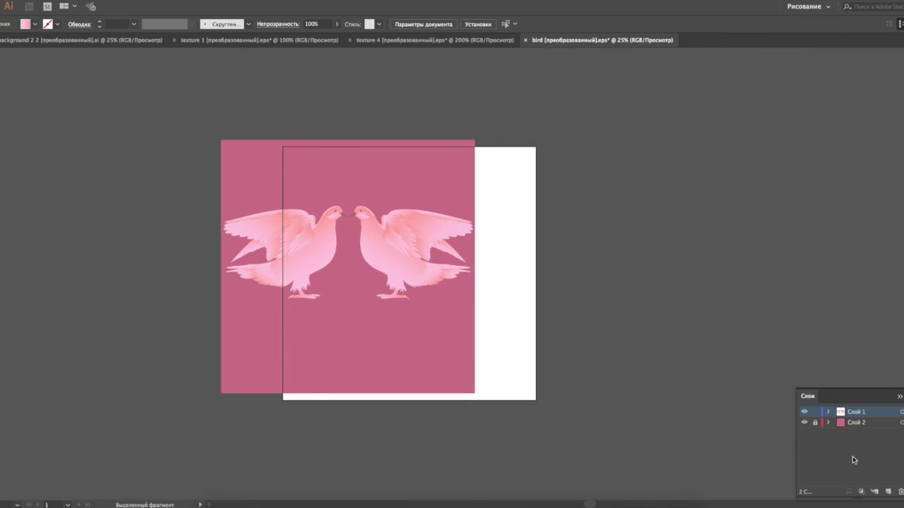
Centre the pink background square horizontally and vertically on the artboard, and lock its layer, Слой 2
{"action": "left_click", "coordinate": [381, 157]}
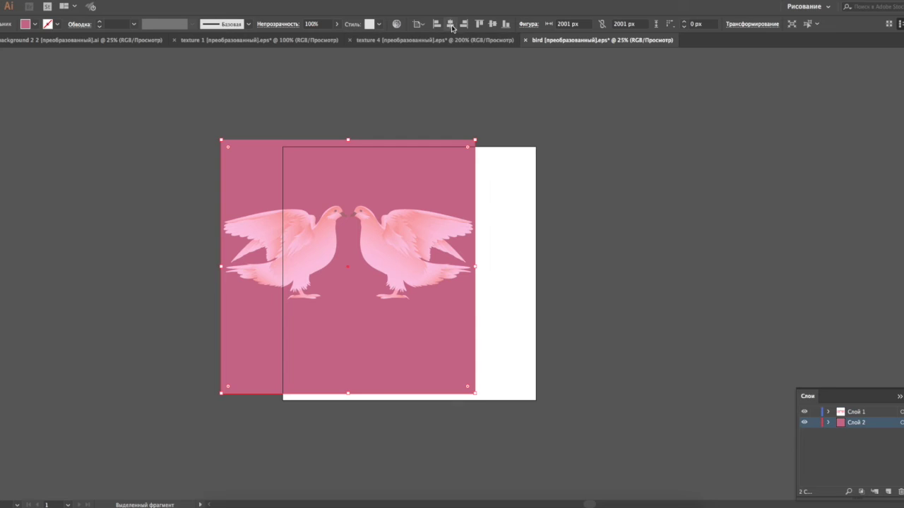
{"action": "left_click", "coordinate": [450, 24]}
{"action": "left_click", "coordinate": [492, 24]}
{"action": "left_click", "coordinate": [814, 422]}
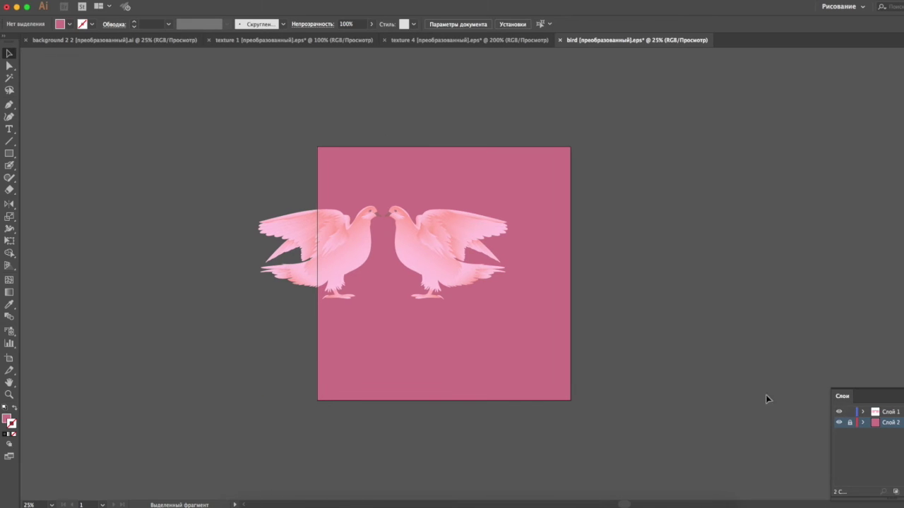
Replace the original bird pair with a 2001 by 2001 px rectangle centred on the artboard
{"action": "key", "text": "ctrl+a"}
{"action": "key", "text": "Delete"}
{"action": "left_click", "coordinate": [10, 155]}
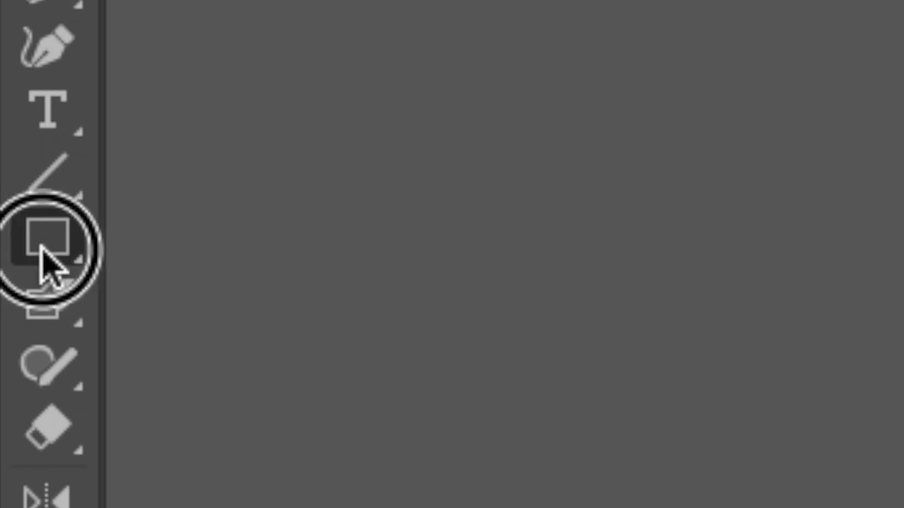
{"action": "left_click", "coordinate": [400, 232]}
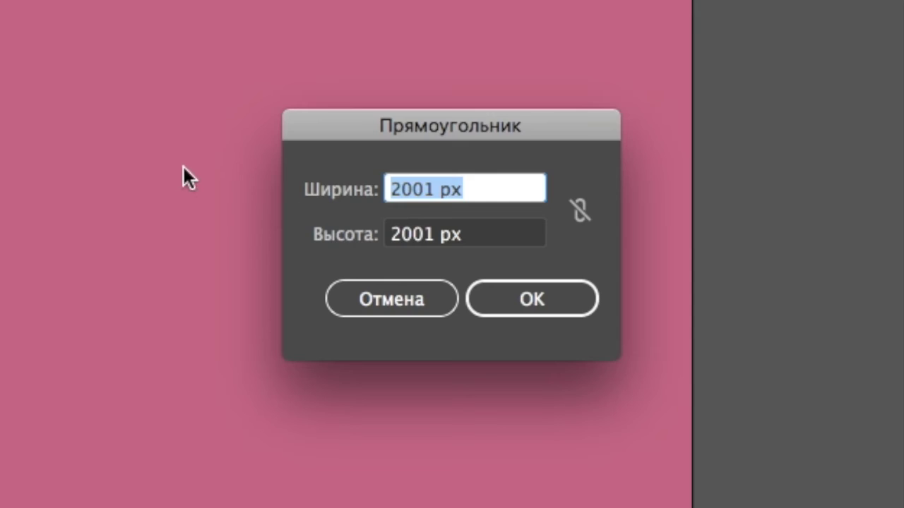
{"action": "left_click", "coordinate": [494, 299]}
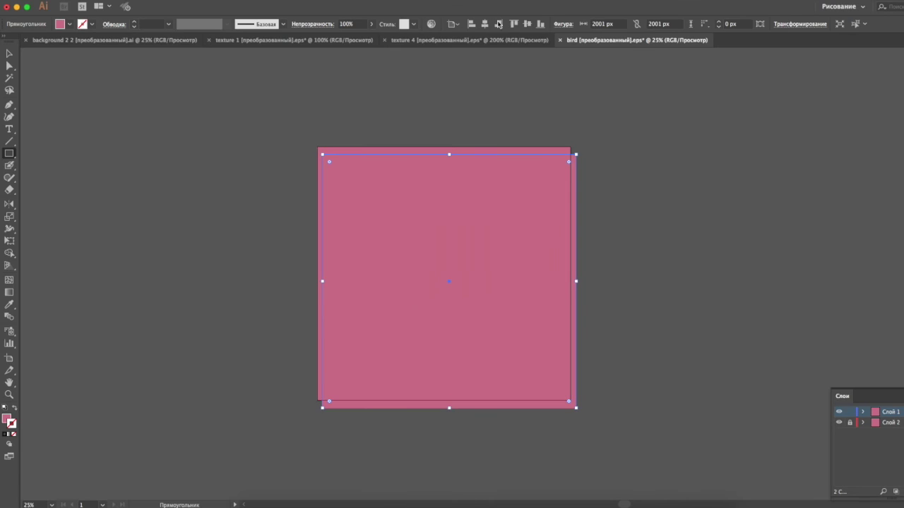
{"action": "left_click", "coordinate": [484, 24]}
{"action": "left_click", "coordinate": [526, 24]}
Fill the new rectangle with the new bird pattern swatch
{"action": "left_click", "coordinate": [69, 25]}
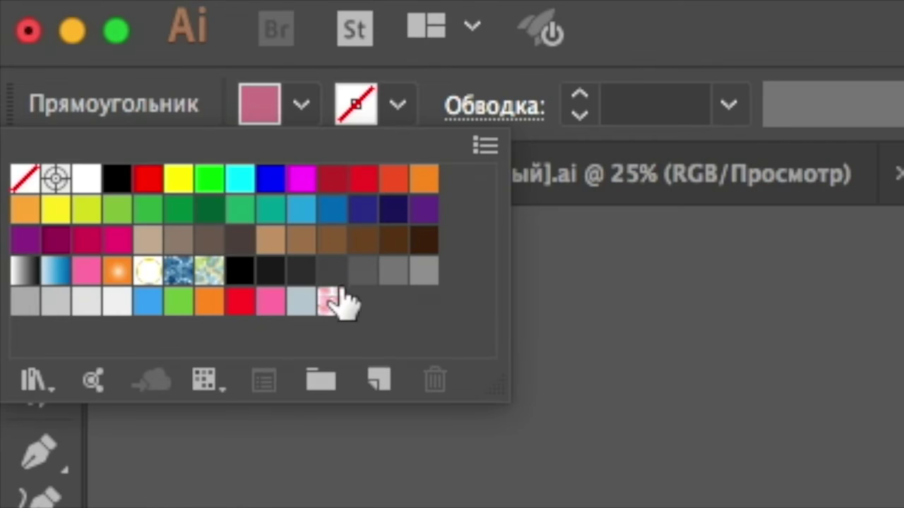
{"action": "left_click", "coordinate": [76, 70]}
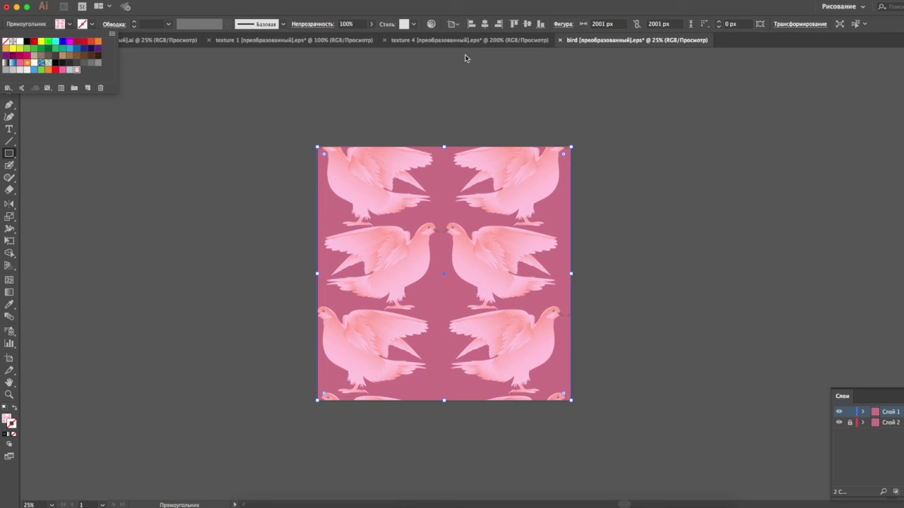
{"action": "left_click", "coordinate": [175, 1]}
{"action": "left_click", "coordinate": [267, 54]}
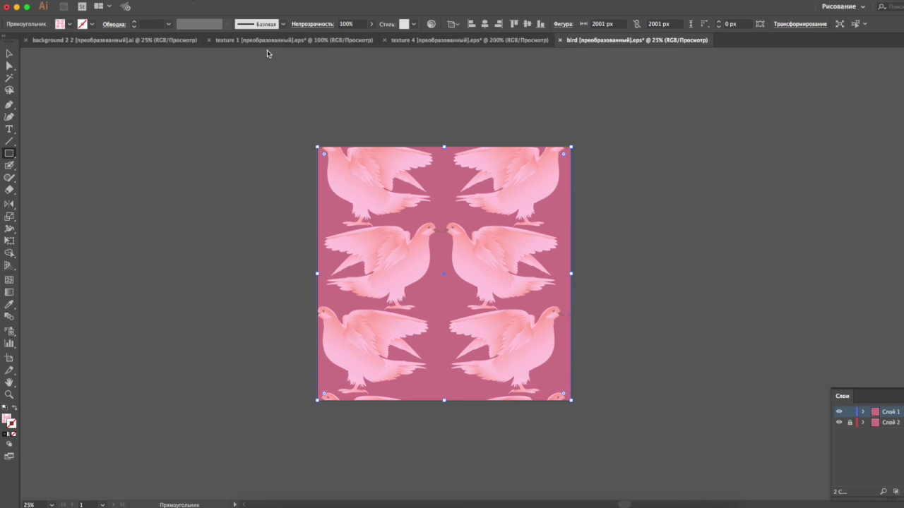
Expand the rectangle's pattern fill (Разобрать) and crop the resulting artwork to the square with Pathfinder
{"action": "left_click", "coordinate": [191, 2]}
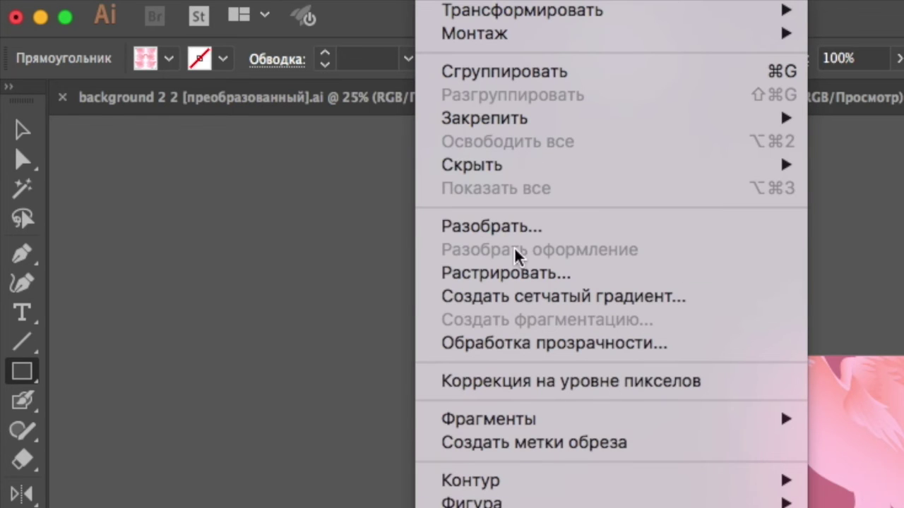
{"action": "left_click", "coordinate": [517, 228]}
{"action": "left_click", "coordinate": [532, 420]}
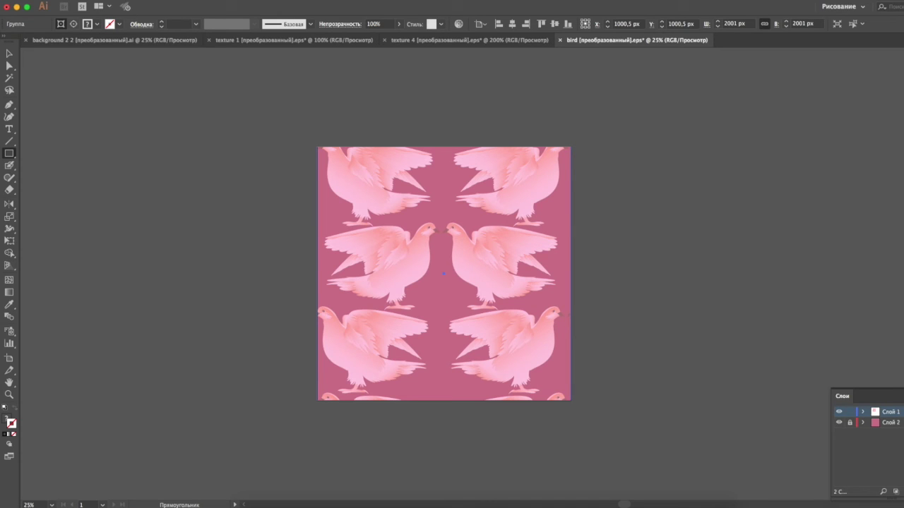
{"action": "key", "text": "super+shift+F9"}
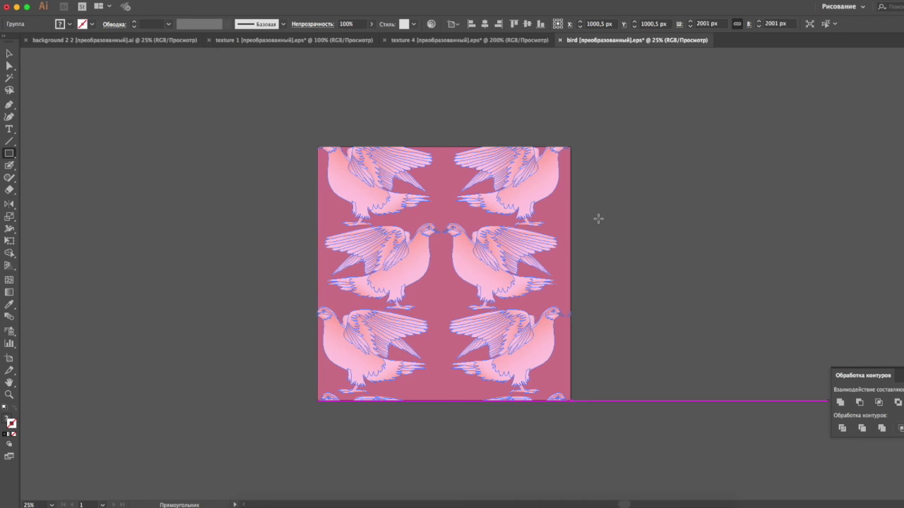
Run the Clean Up command (Контур > Вычистить) on the document and dismiss the notice
{"action": "left_click", "coordinate": [195, 2]}
{"action": "mouse_move", "coordinate": [207, 198]}
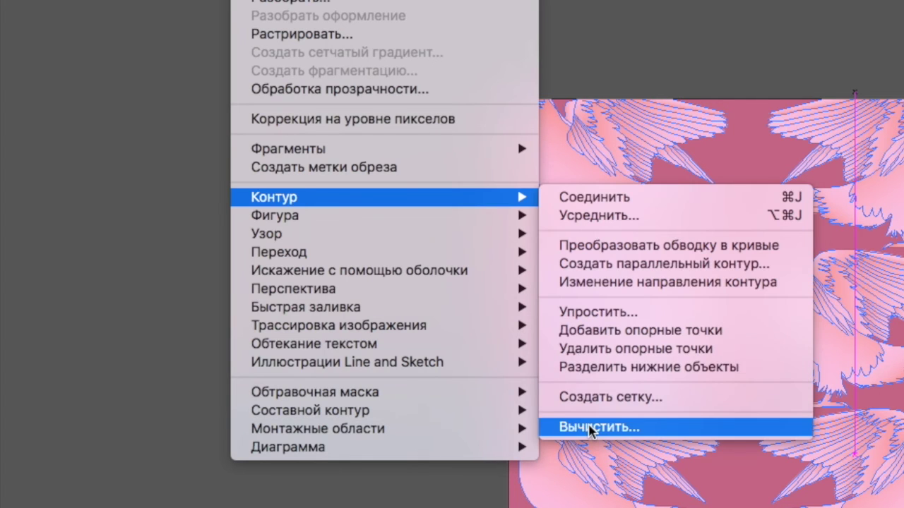
{"action": "left_click", "coordinate": [589, 428]}
{"action": "left_click", "coordinate": [539, 371]}
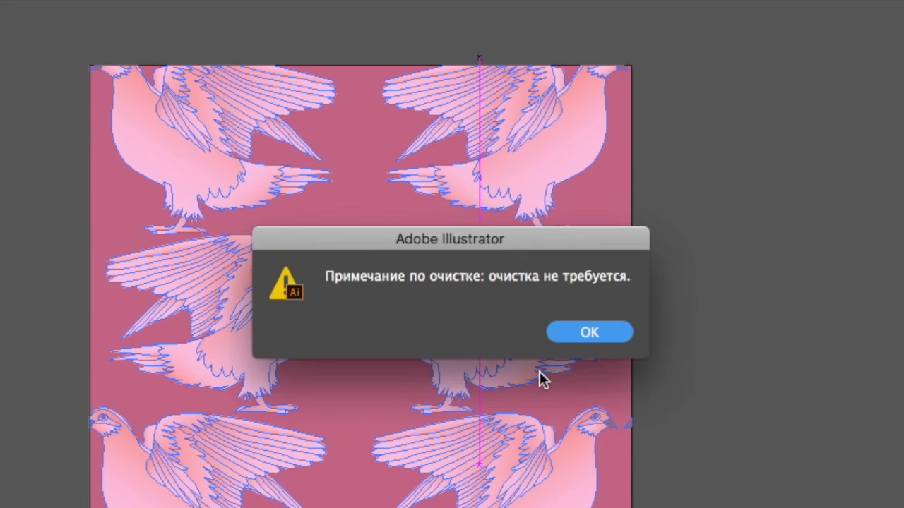
{"action": "left_click", "coordinate": [609, 333]}
Copy the bird artwork with its background 2001 px horizontally and 0 px vertically using the Move dialog
{"action": "key", "text": "super+shift+m"}
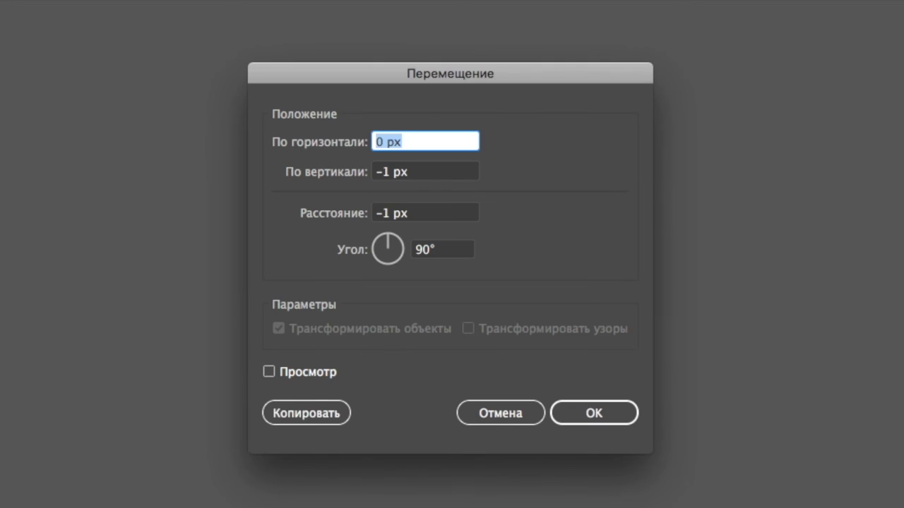
{"action": "type", "text": "2"}
{"action": "key", "text": "Tab"}
{"action": "type", "text": "0"}
{"action": "key", "text": "Tab"}
{"action": "left_click", "coordinate": [282, 415]}
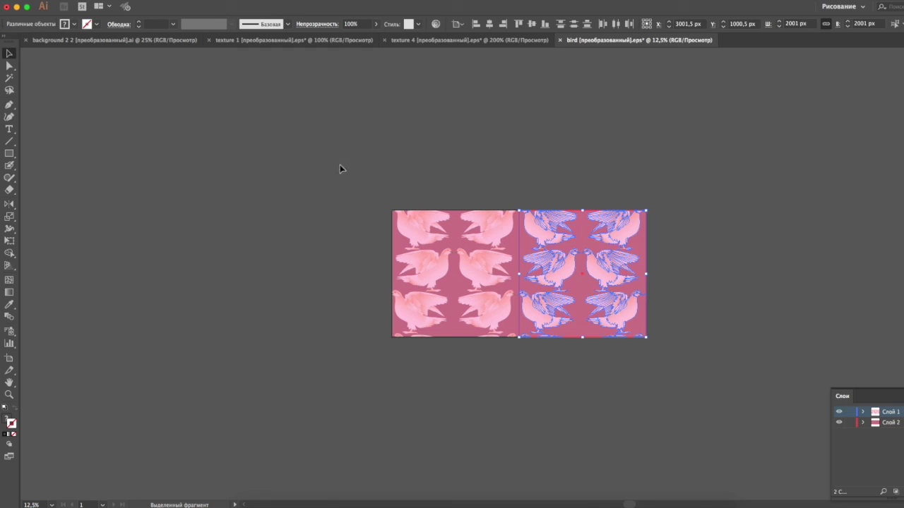
Copy both bird pattern tiles 0 px horizontally and 2001 px vertically using the Move dialog to form a two-by-two block
{"action": "left_click", "coordinate": [246, 163]}
{"action": "scroll", "coordinate": [246, 163], "scroll_direction": "right", "scroll_amount": 3}
{"action": "scroll", "coordinate": [246, 163], "scroll_direction": "down", "scroll_amount": 1}
{"action": "left_click_drag", "start_coordinate": [225, 144], "coordinate": [572, 386]}
{"action": "key", "text": "super+a"}
{"action": "key", "text": "Return"}
{"action": "type", "text": "0"}
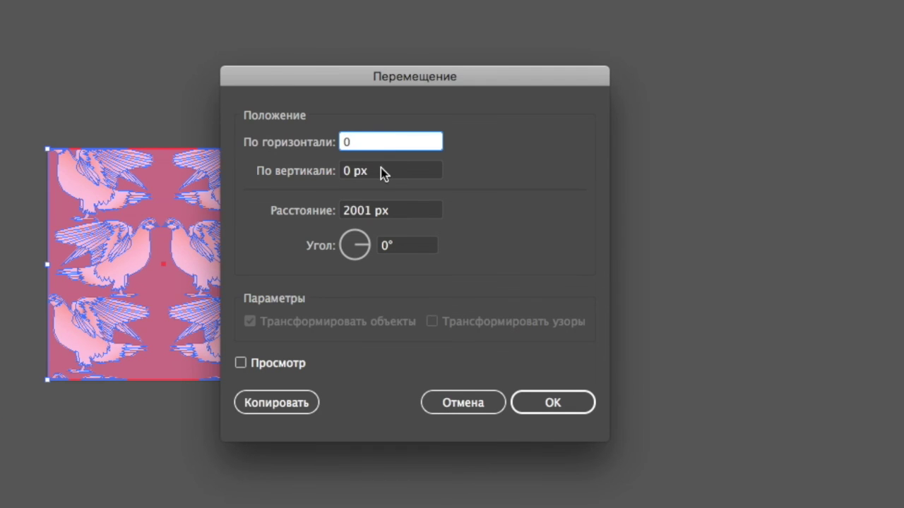
{"action": "key", "text": "Tab"}
{"action": "type", "text": "20"}
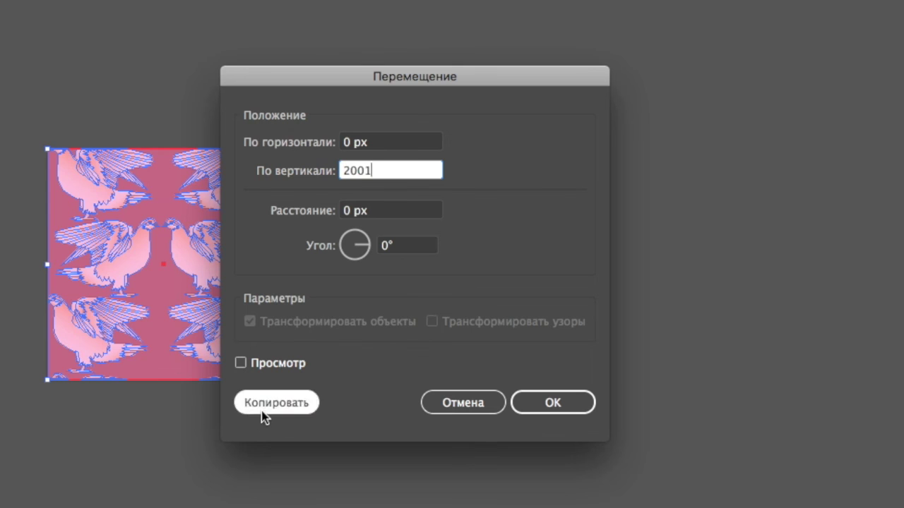
{"action": "left_click", "coordinate": [262, 408]}
{"action": "scroll", "coordinate": [644, 279], "scroll_direction": "down", "scroll_amount": 2}
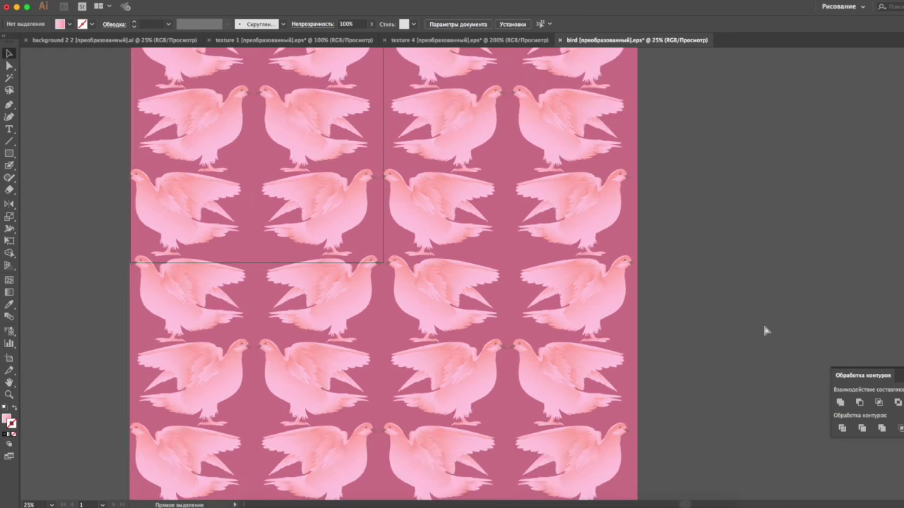
{"action": "scroll", "coordinate": [764, 326], "scroll_direction": "down", "scroll_amount": 3}
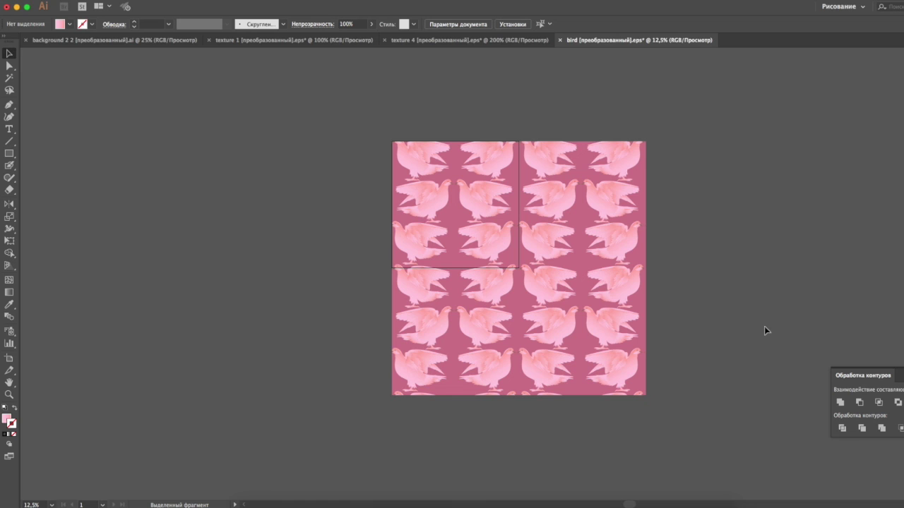
{"action": "scroll", "coordinate": [758, 471], "scroll_direction": "down", "scroll_amount": 2}
Group all four pattern tiles and scale the group proportionally to 2001 px wide
{"action": "key", "text": "super+a"}
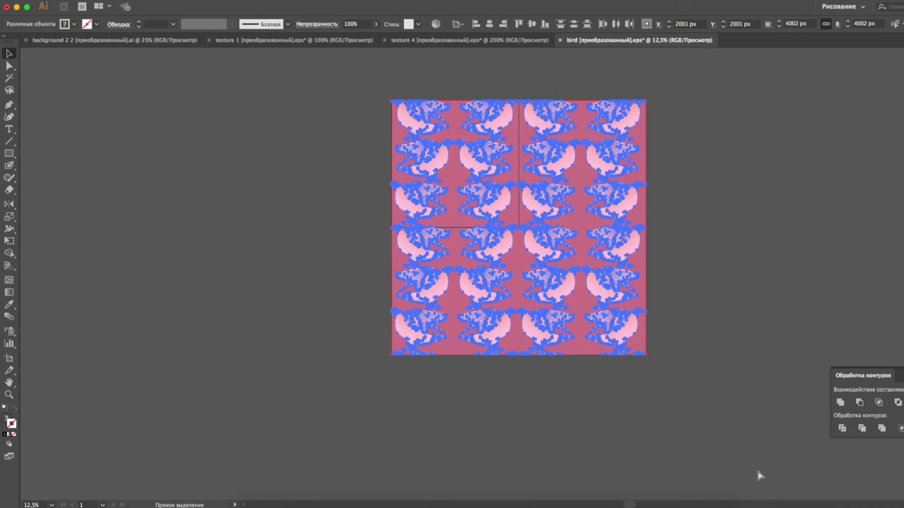
{"action": "key", "text": "super+g"}
{"action": "left_click", "coordinate": [713, 23]}
{"action": "type", "text": "200"}
{"action": "key", "text": "Return"}
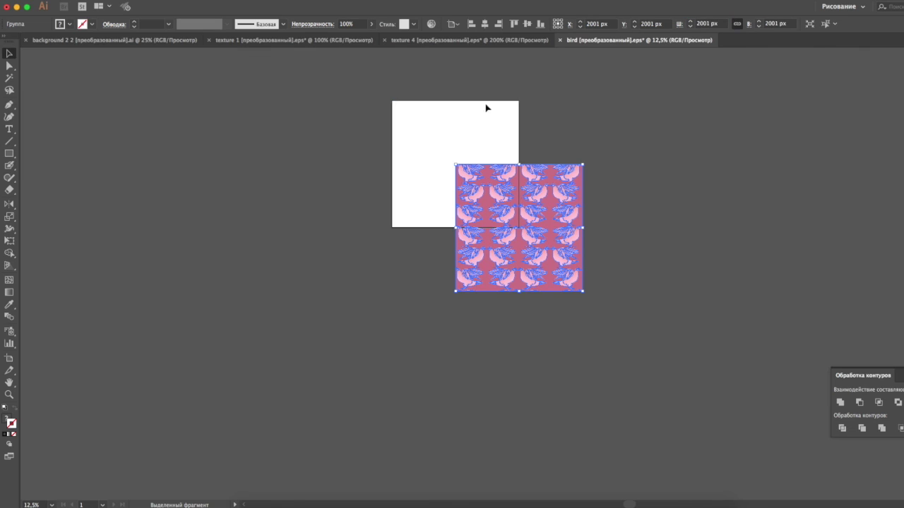
Center the scaled pattern group horizontally and vertically on the artboard, and deselect it
{"action": "left_click", "coordinate": [484, 24]}
{"action": "left_click", "coordinate": [526, 23]}
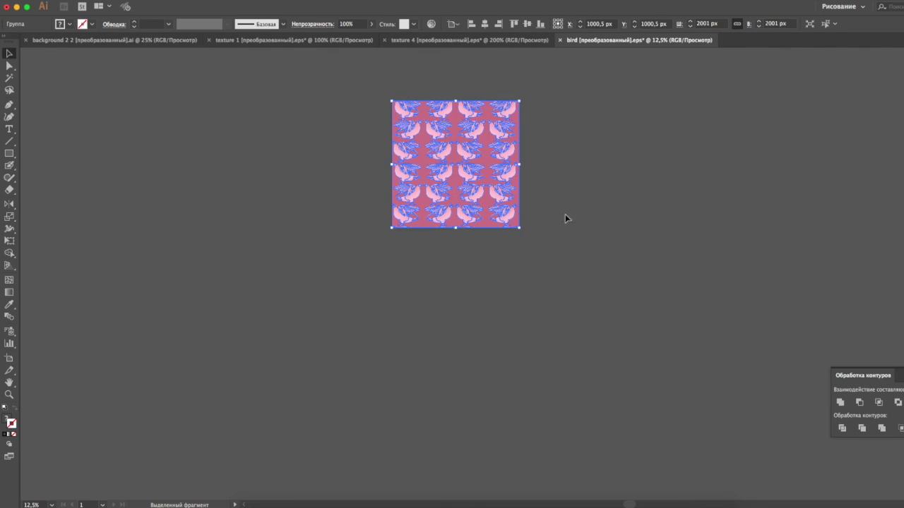
{"action": "left_click", "coordinate": [565, 220]}
Examine the scaled bird pattern up close for visible seams between the tiles and at the artboard edges
{"action": "scroll", "coordinate": [565, 220], "scroll_direction": "up", "scroll_amount": 3}
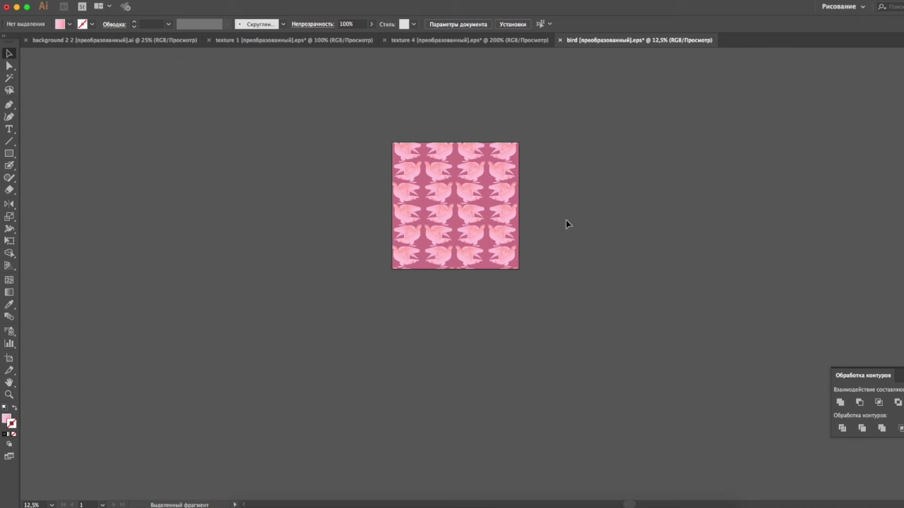
{"action": "key", "text": "super+="}
{"action": "key", "text": "super+="}
{"action": "key", "text": "super+="}
{"action": "key", "text": "super+="}
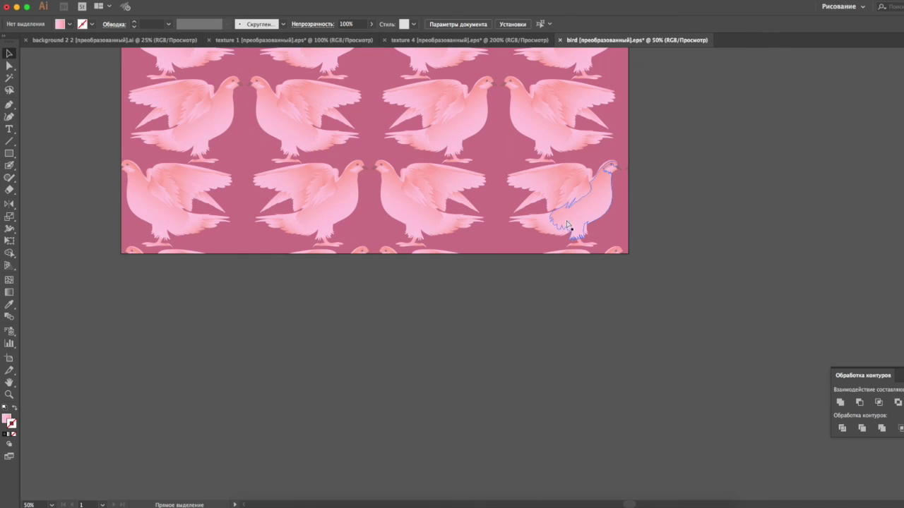